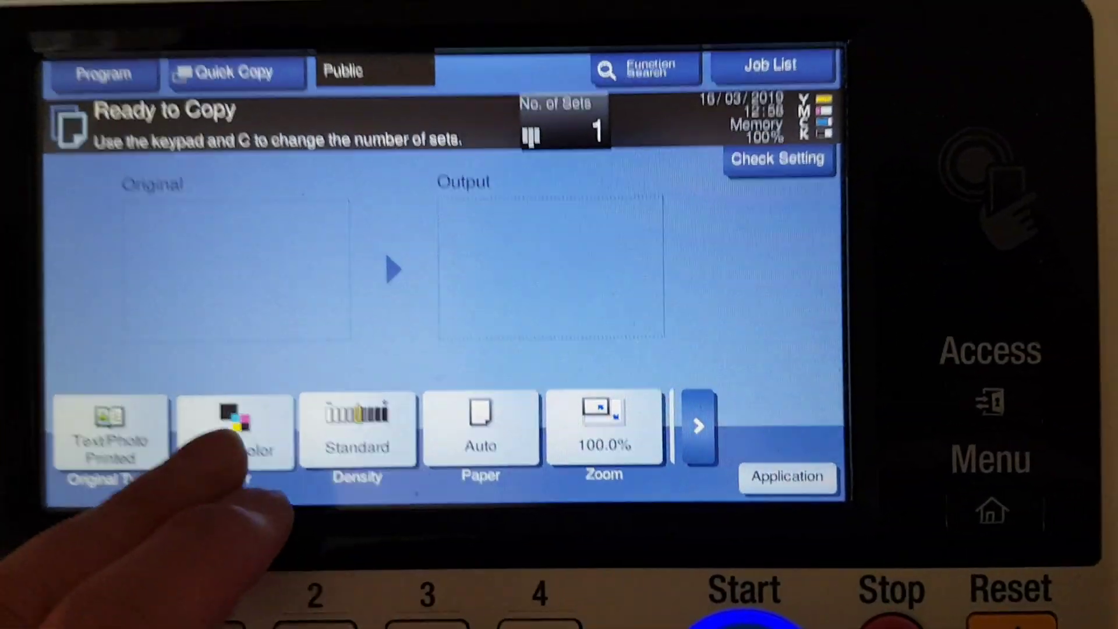
Step: Set full-colour copying on A4 paper from tray 1
{"action": "left_click", "coordinate": [238, 433]}
{"action": "left_click", "coordinate": [323, 181]}
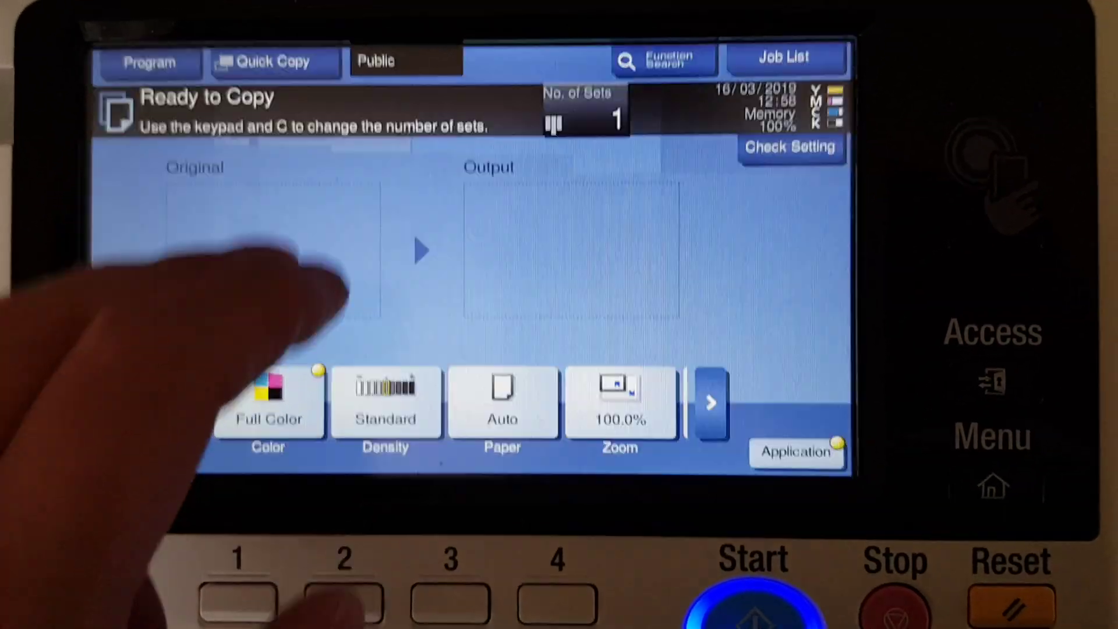
{"action": "left_click", "coordinate": [503, 405]}
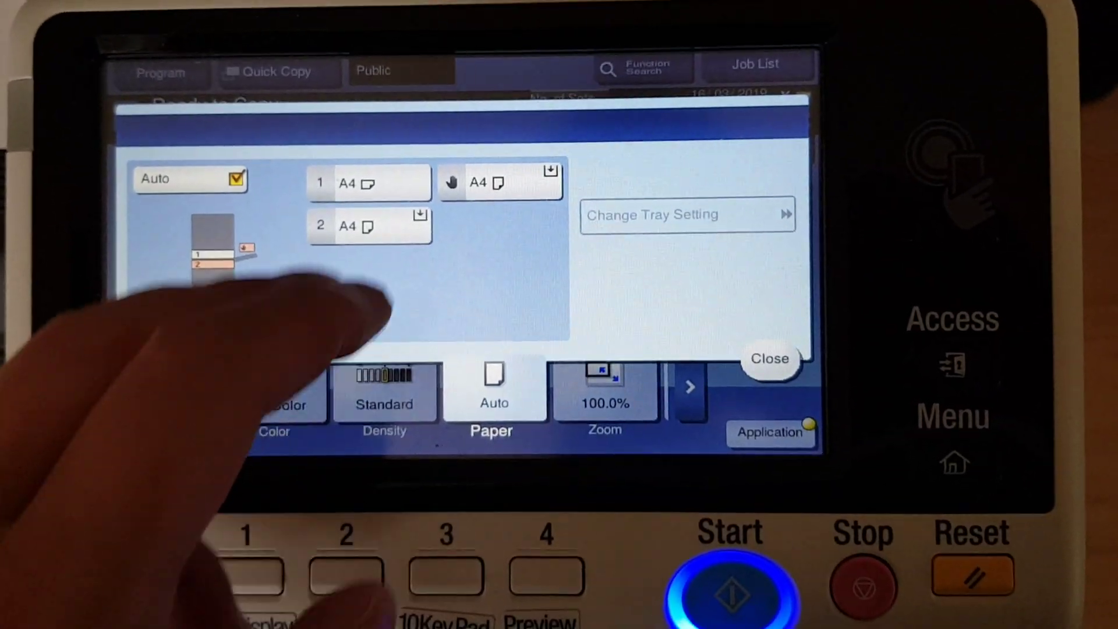
{"action": "left_click", "coordinate": [368, 182]}
{"action": "left_click", "coordinate": [769, 358]}
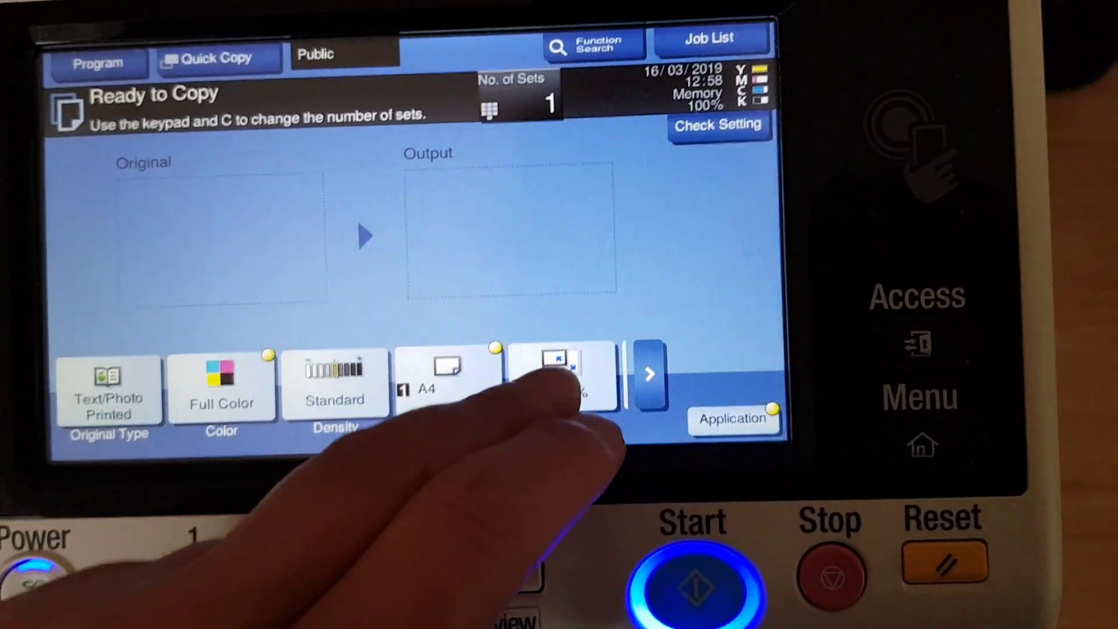
Step: Switch zoom to separate X/Y values and set the horizontal zoom to 210%
{"action": "left_click", "coordinate": [559, 381]}
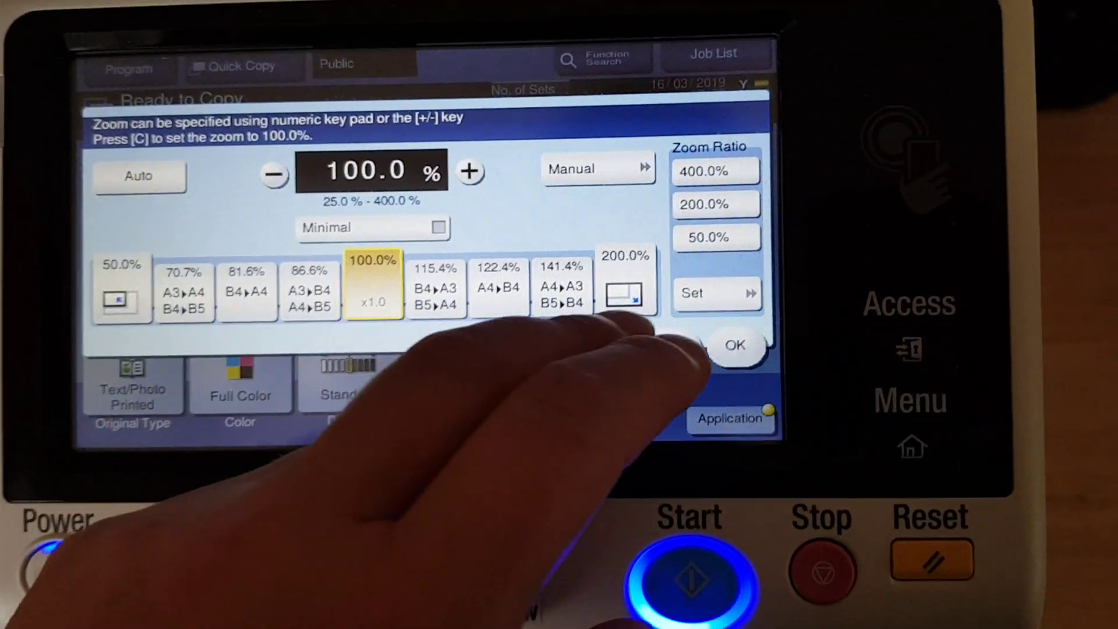
{"action": "left_click", "coordinate": [631, 282]}
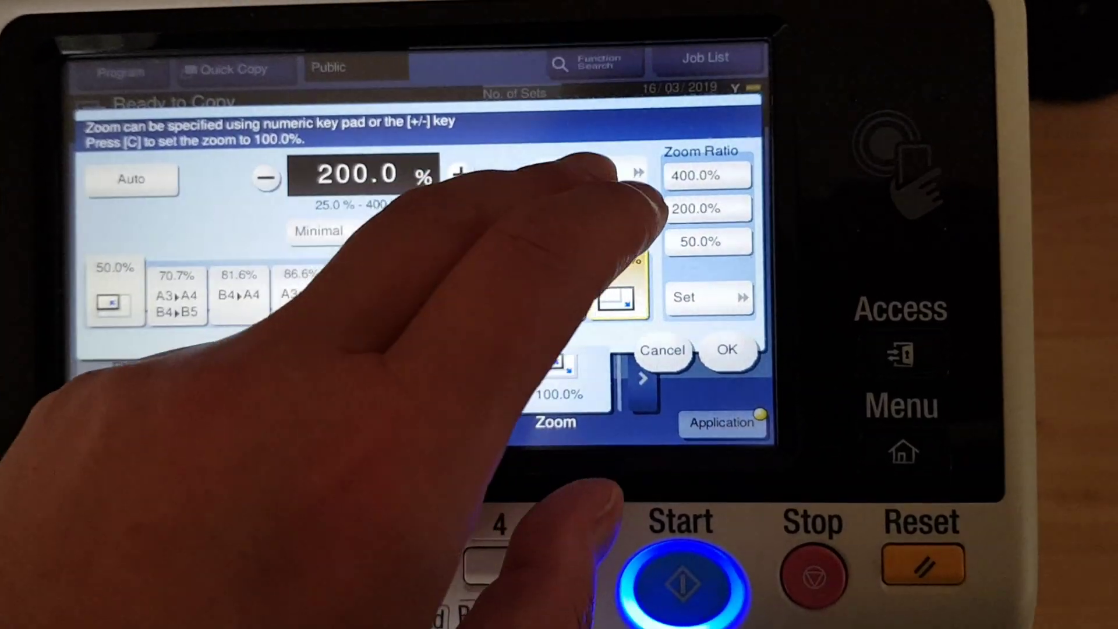
{"action": "left_click", "coordinate": [587, 161]}
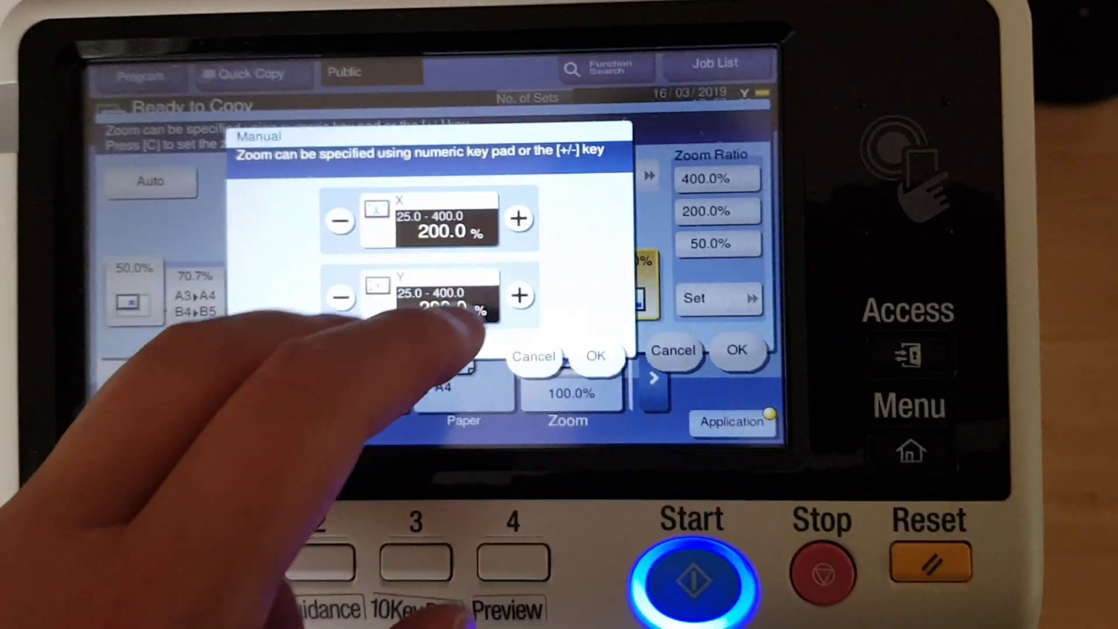
{"action": "left_click", "coordinate": [437, 214]}
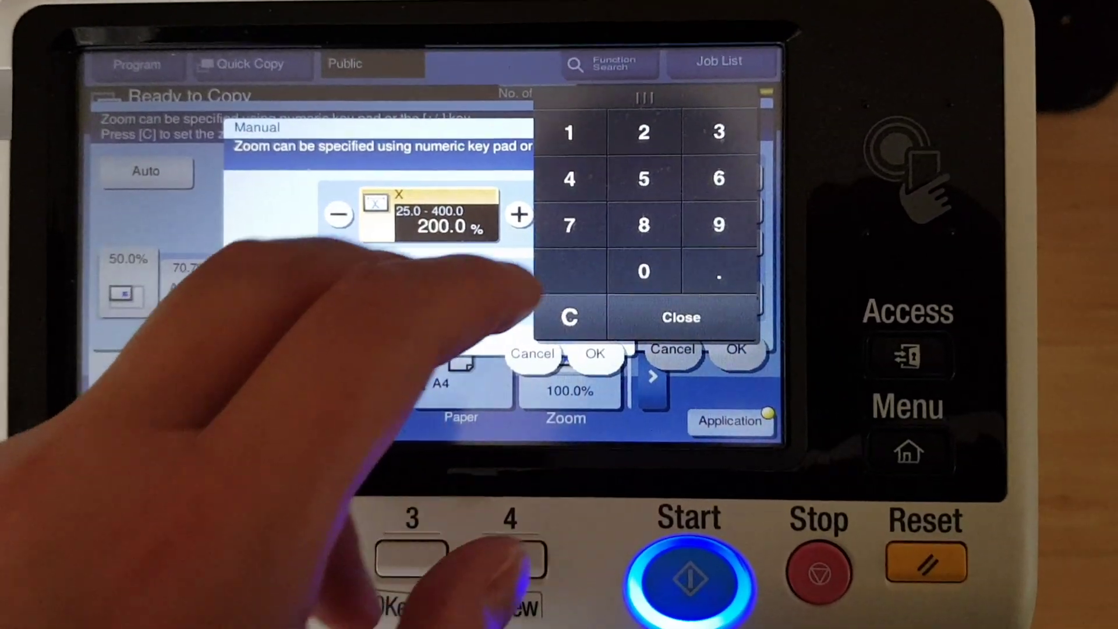
{"action": "left_click", "coordinate": [629, 120]}
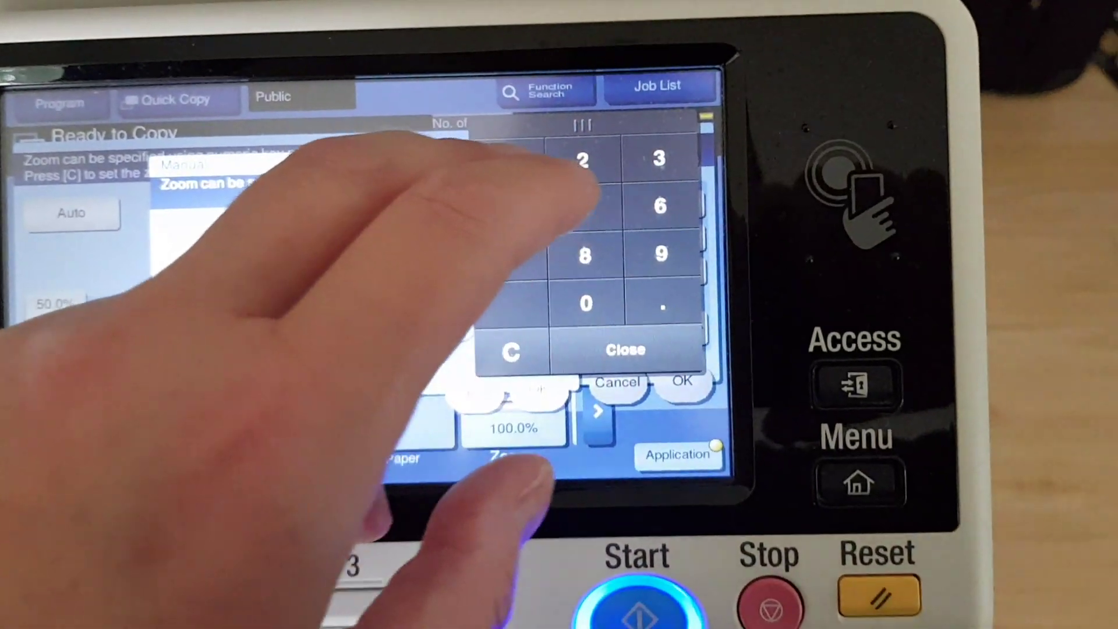
{"action": "left_click", "coordinate": [507, 146]}
{"action": "left_click", "coordinate": [584, 290]}
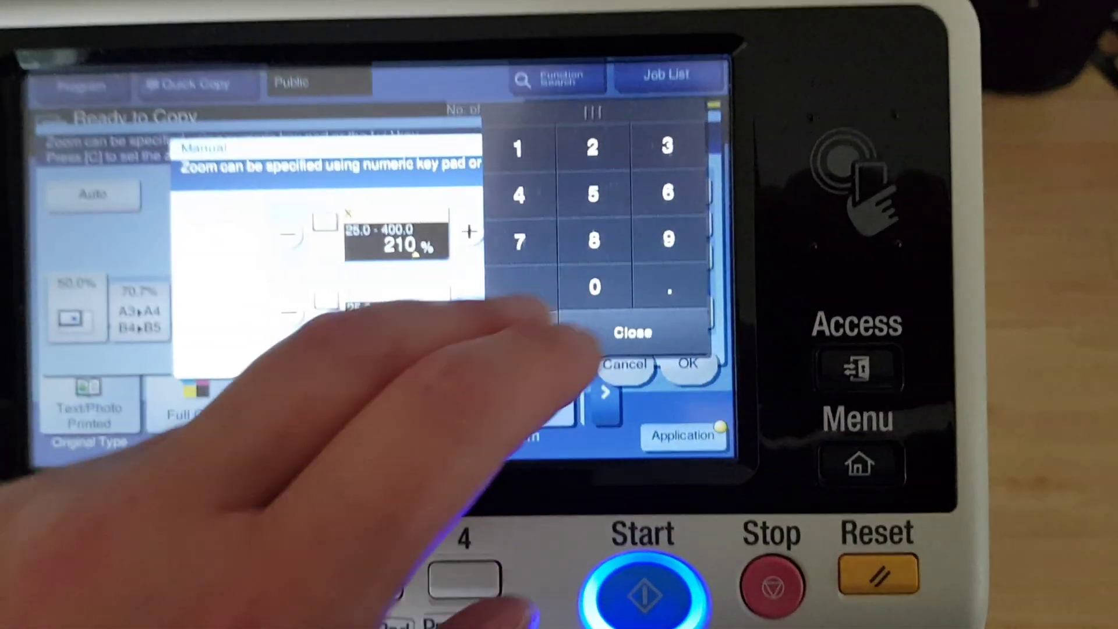
Step: Set the vertical zoom to 210% and confirm 210% zoom in both directions
{"action": "left_click", "coordinate": [402, 281]}
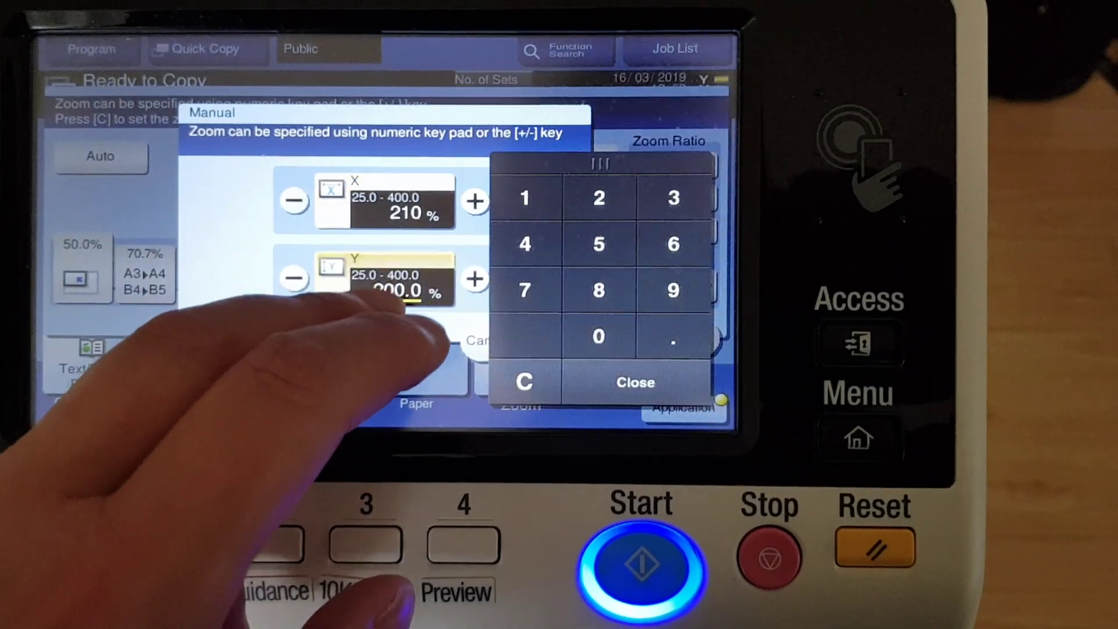
{"action": "left_click", "coordinate": [597, 190]}
{"action": "left_click", "coordinate": [524, 191]}
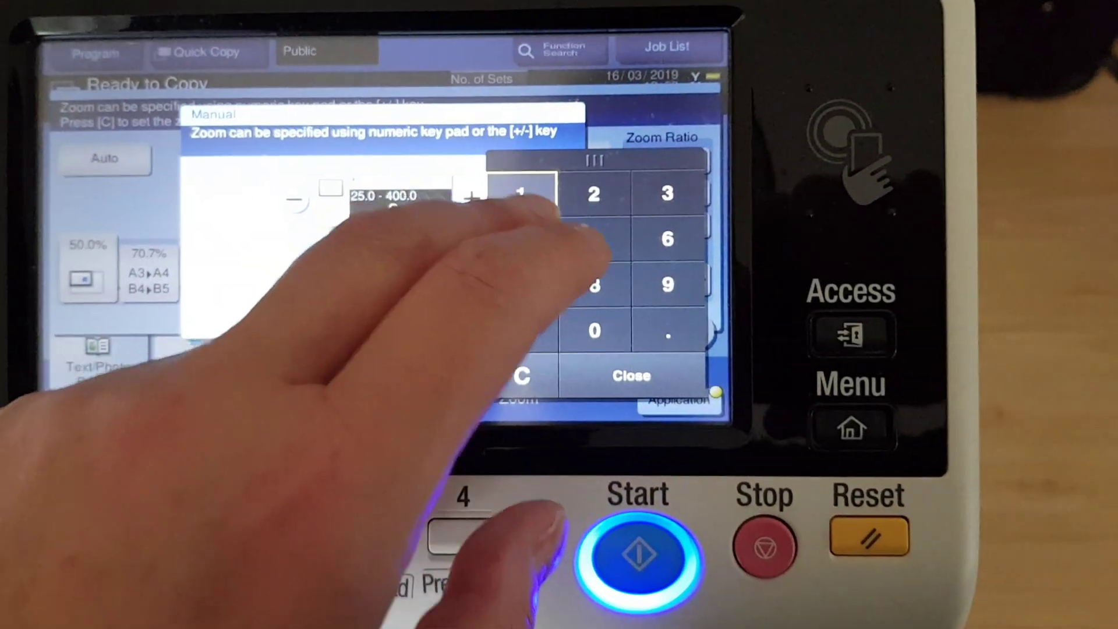
{"action": "left_click", "coordinate": [597, 326]}
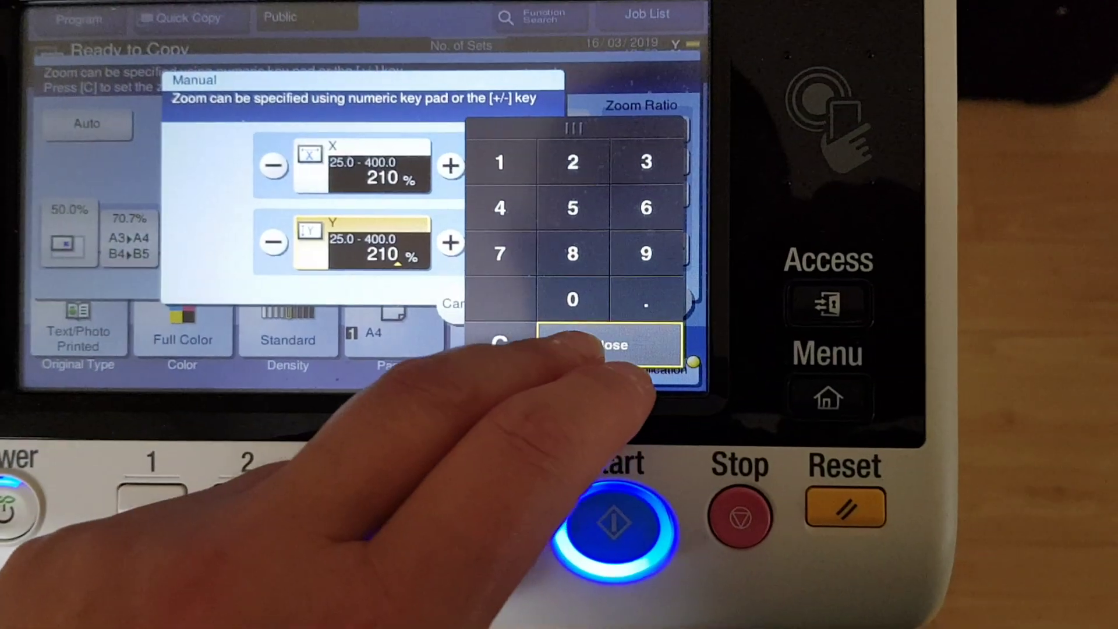
{"action": "left_click", "coordinate": [634, 375]}
{"action": "left_click", "coordinate": [683, 302]}
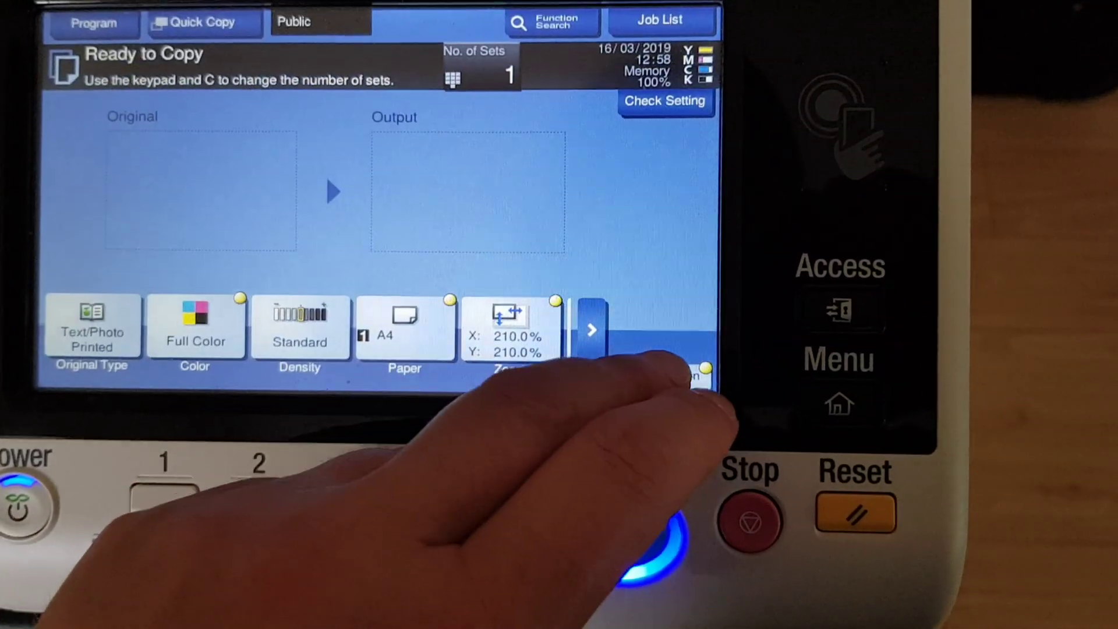
{"action": "left_click", "coordinate": [676, 372]}
Step: Review Contrast, Copy Density and Sharpness in the Color Adjust settings
{"action": "left_click", "coordinate": [436, 266]}
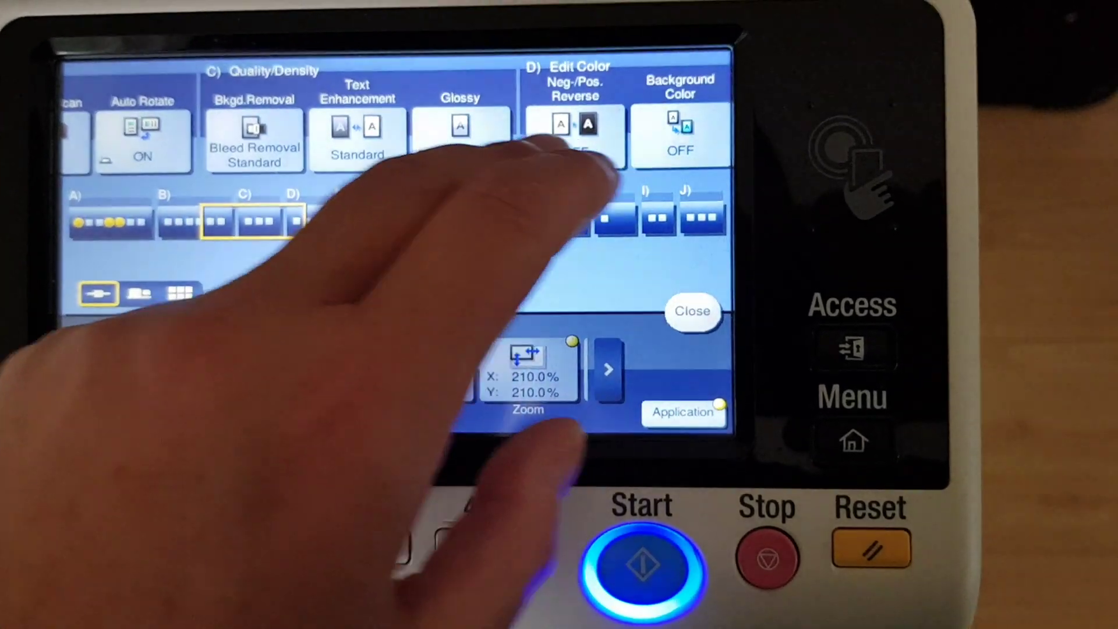
{"action": "left_click", "coordinate": [525, 201]}
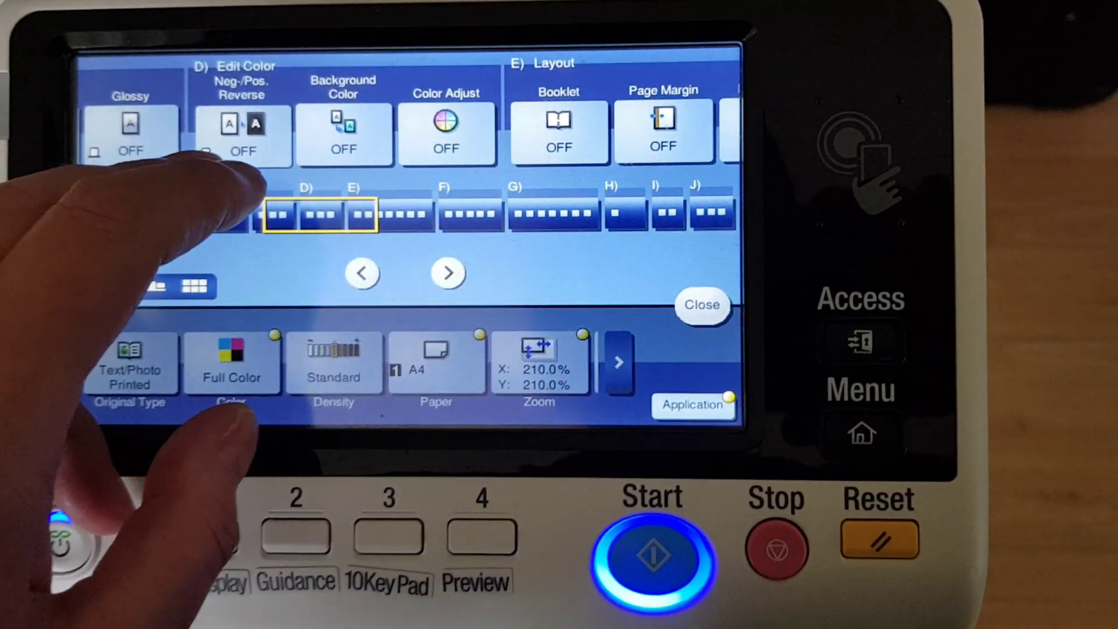
{"action": "left_click", "coordinate": [448, 131]}
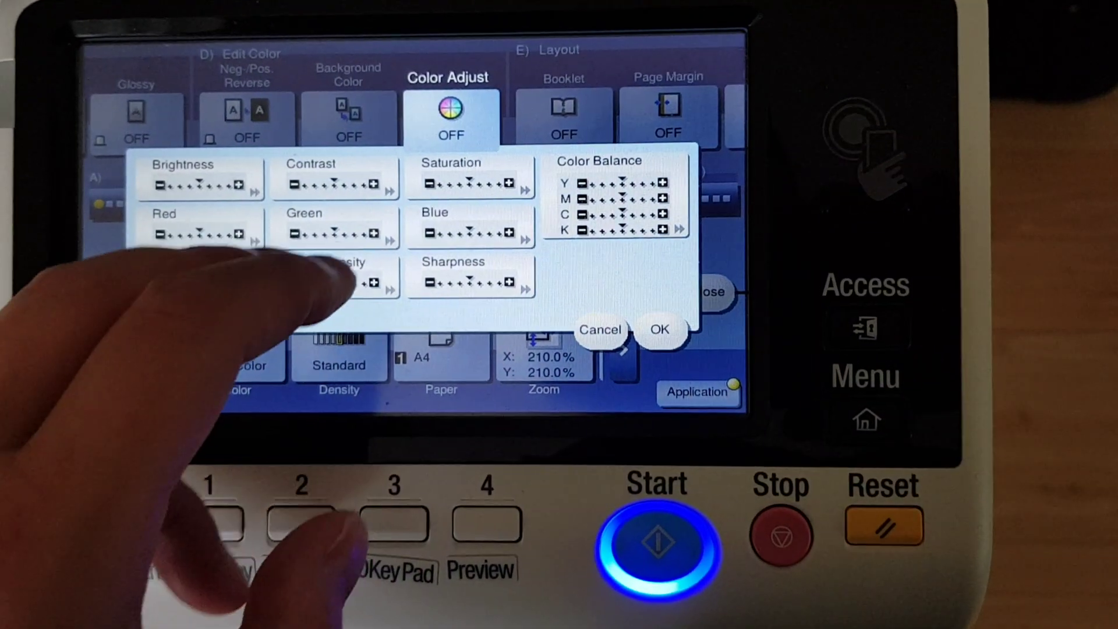
{"action": "left_click", "coordinate": [336, 175]}
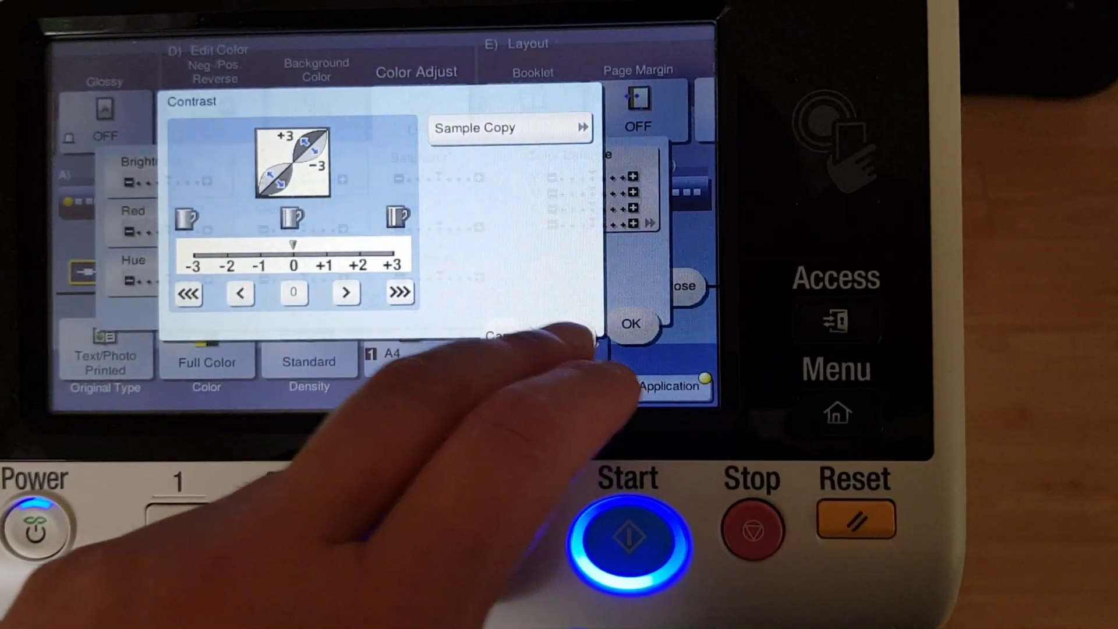
{"action": "left_click", "coordinate": [595, 328]}
{"action": "left_click", "coordinate": [319, 278]}
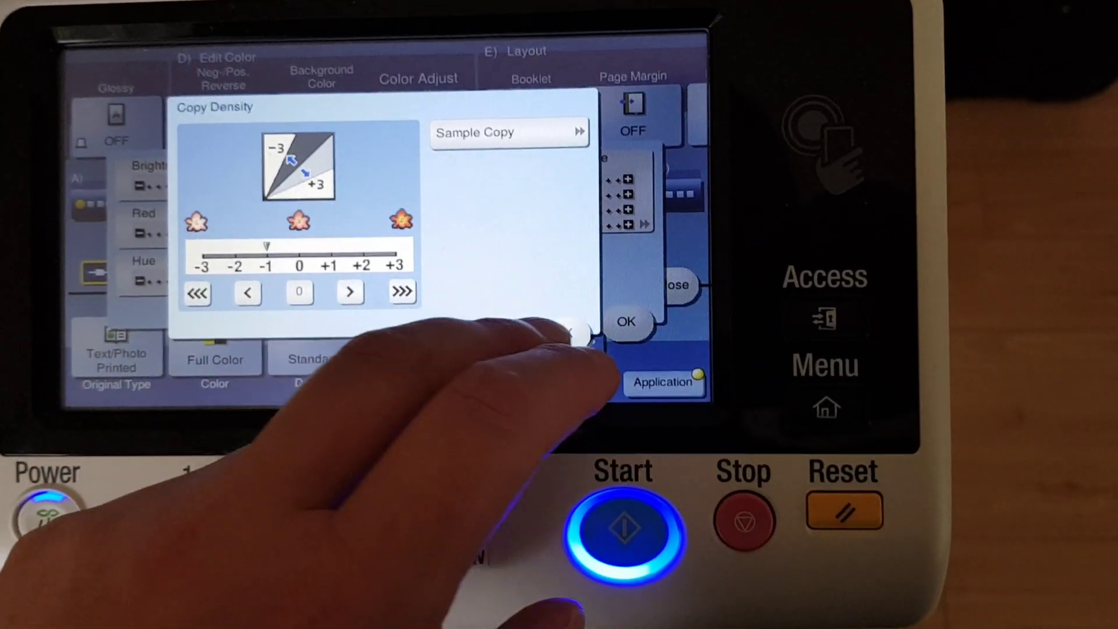
{"action": "left_click", "coordinate": [585, 343]}
{"action": "left_click", "coordinate": [418, 271]}
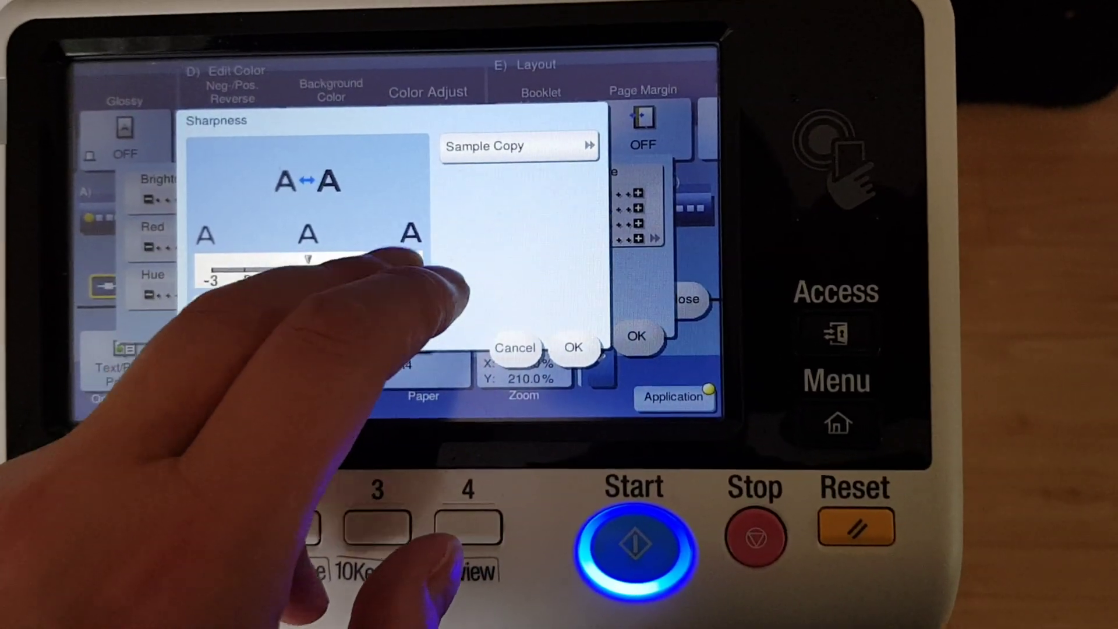
{"action": "left_click", "coordinate": [572, 347]}
Step: Raise saturation to +3, review the magenta, cyan and black balance, and apply Color Adjust
{"action": "left_click", "coordinate": [418, 199]}
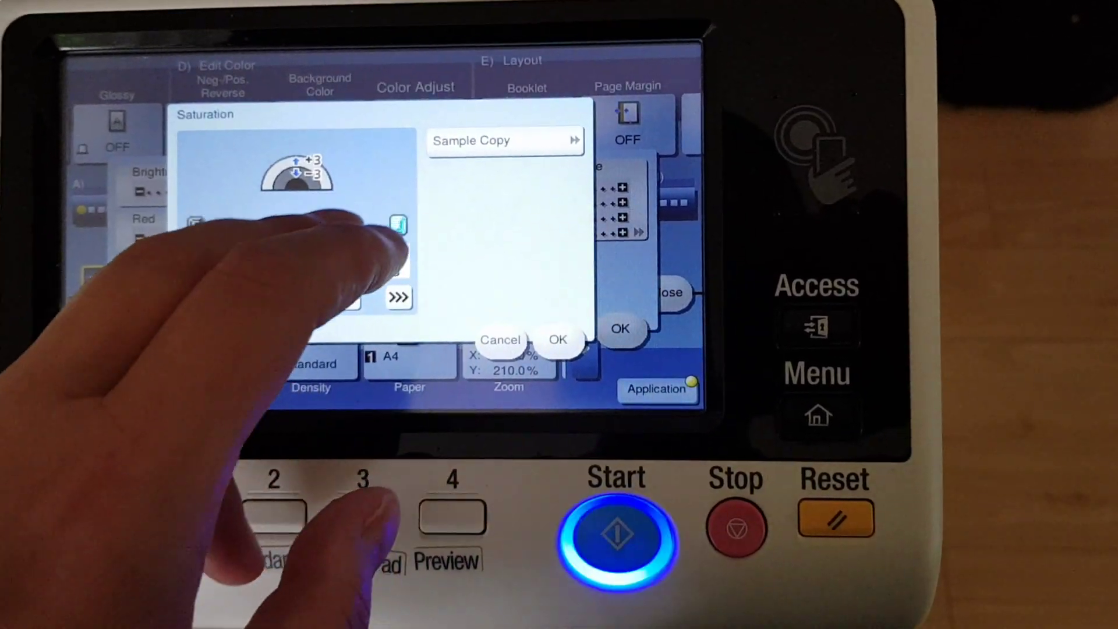
{"action": "left_click", "coordinate": [400, 226]}
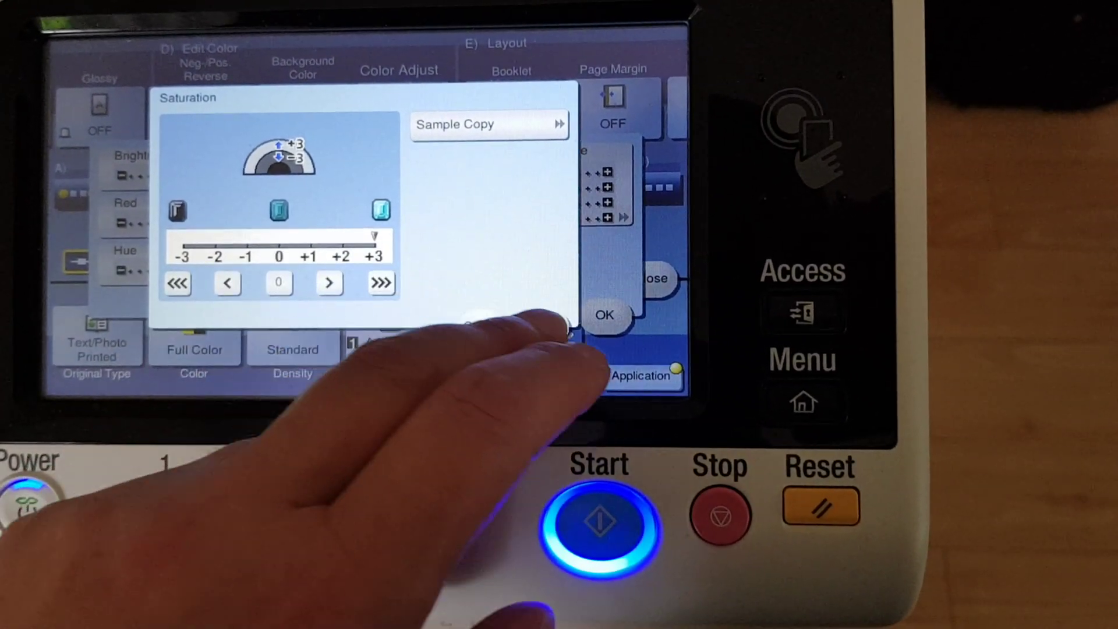
{"action": "left_click", "coordinate": [525, 328]}
{"action": "left_click", "coordinate": [599, 237]}
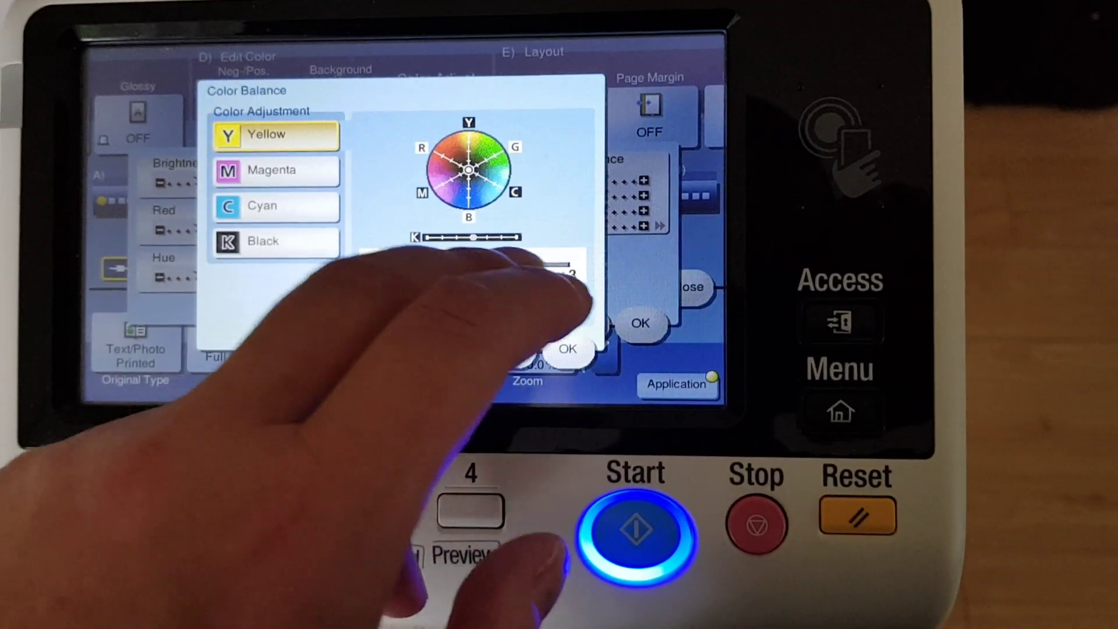
{"action": "left_click", "coordinate": [275, 171]}
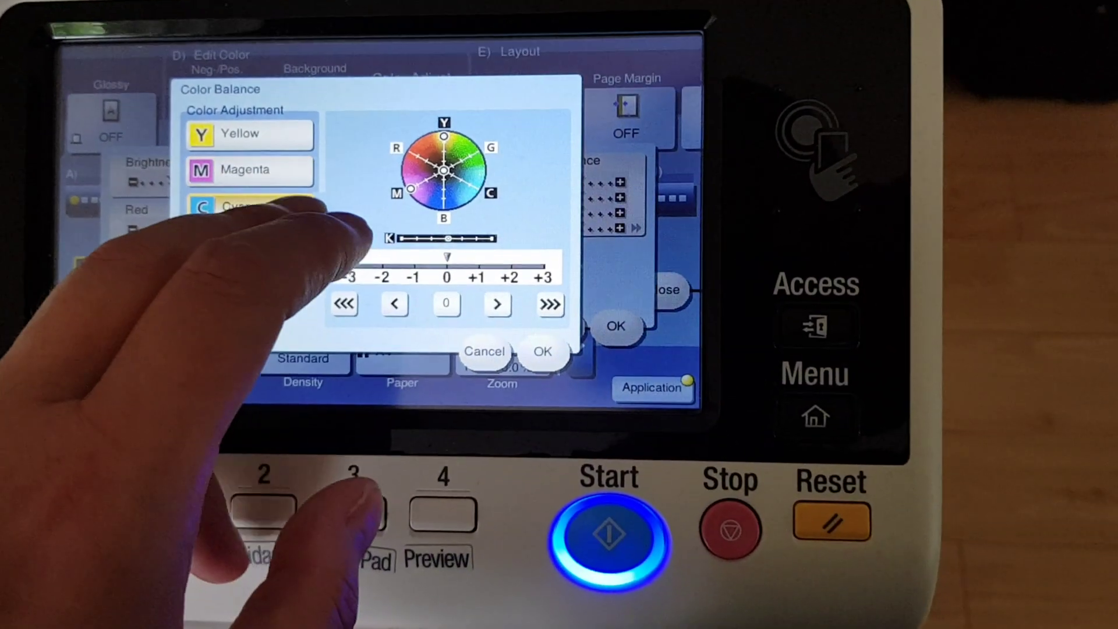
{"action": "left_click", "coordinate": [260, 223]}
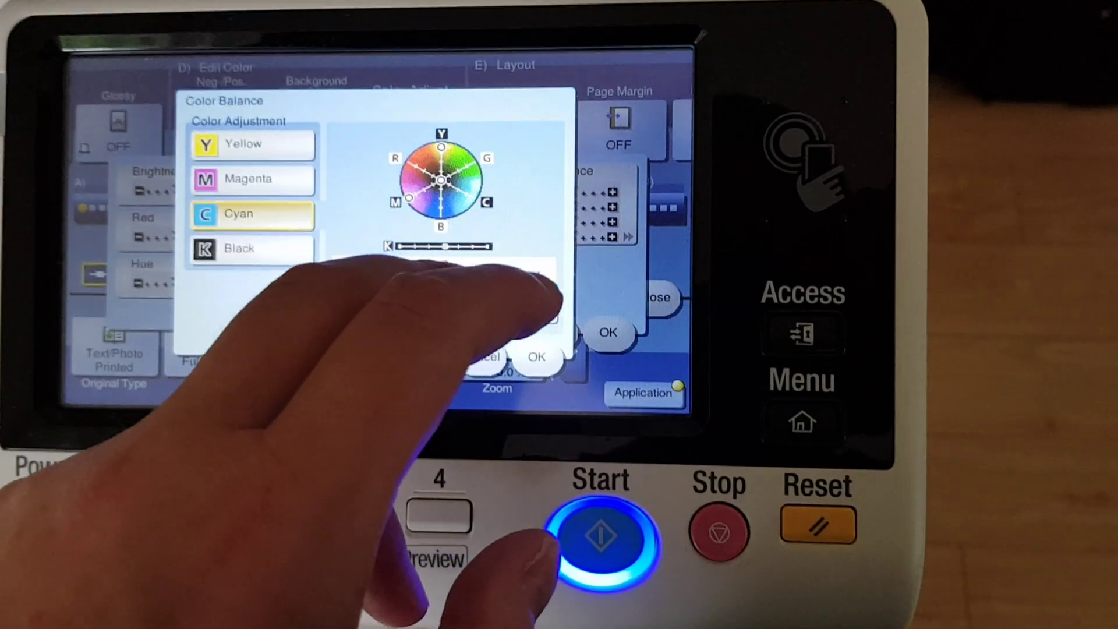
{"action": "left_click", "coordinate": [245, 245]}
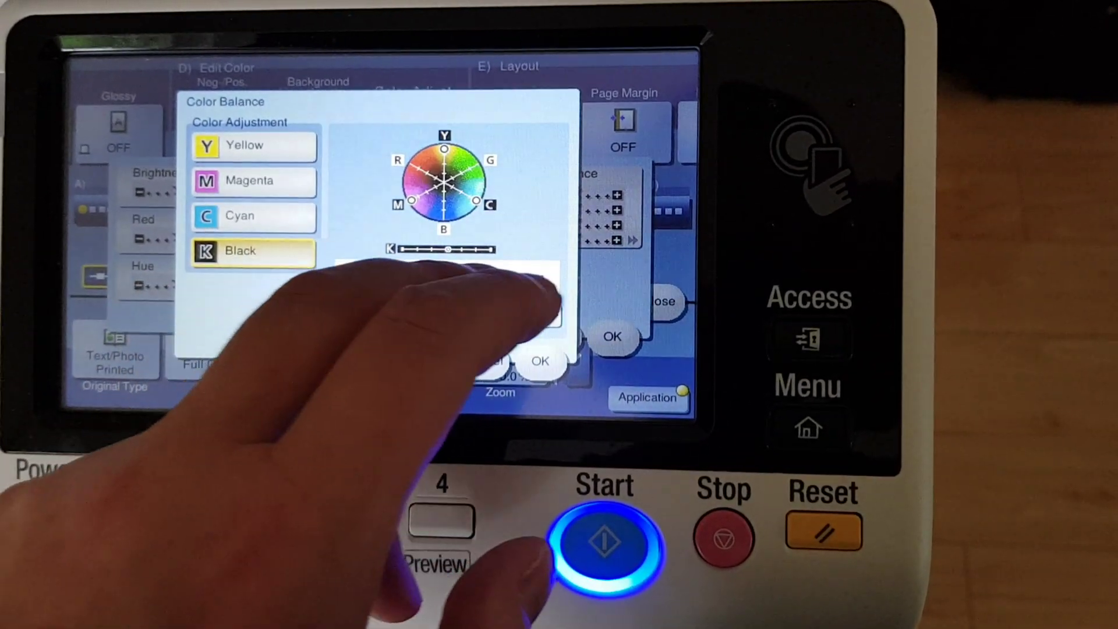
{"action": "left_click", "coordinate": [588, 300]}
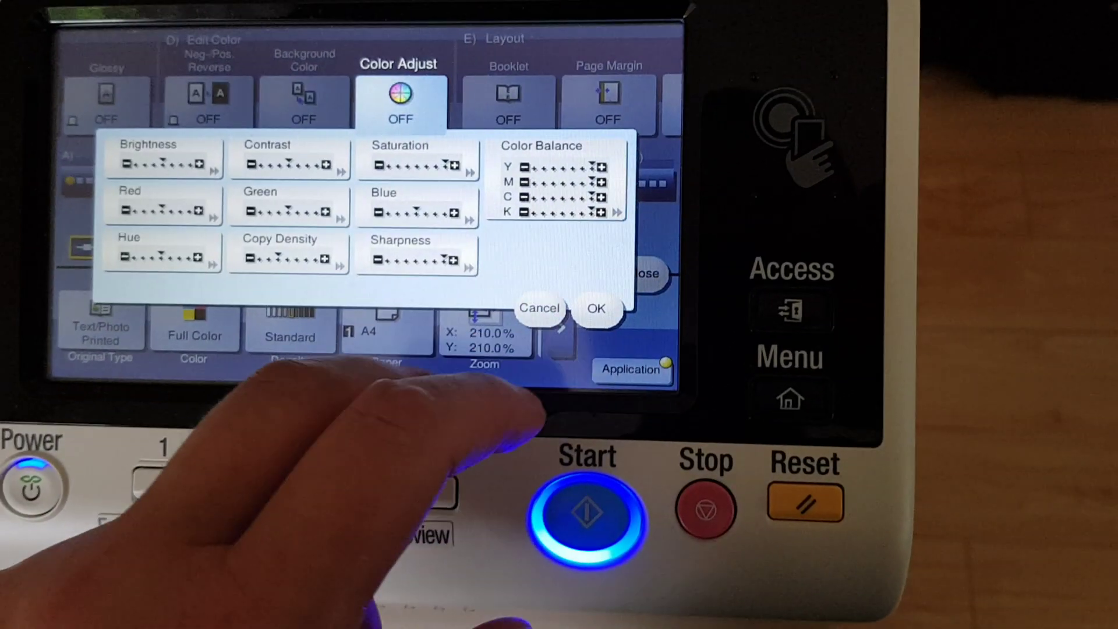
{"action": "left_click", "coordinate": [664, 300]}
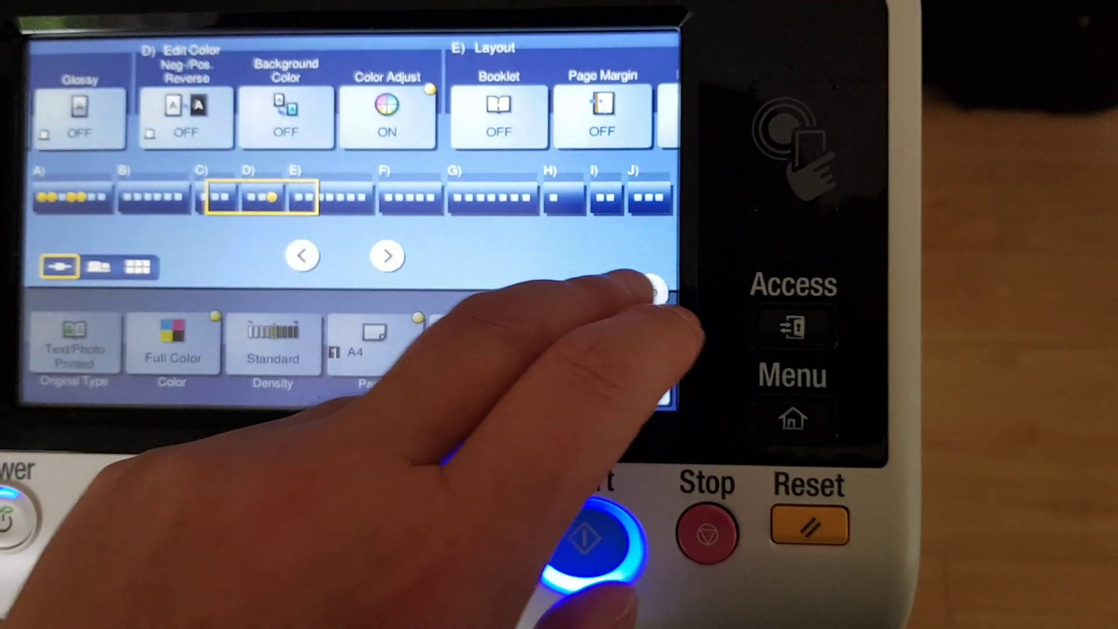
Step: Close the Application screen, leaving the 210% full-colour job ready to scan
{"action": "left_click", "coordinate": [642, 293]}
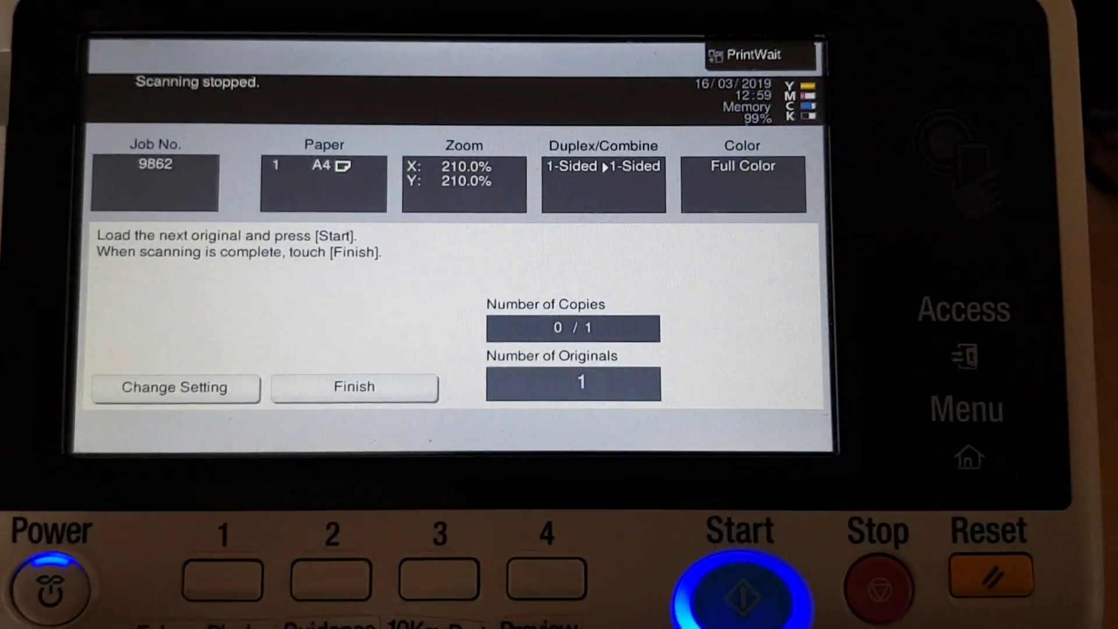
Step: Finish scanning and print the 210% full-colour copy
{"action": "left_click", "coordinate": [355, 384]}
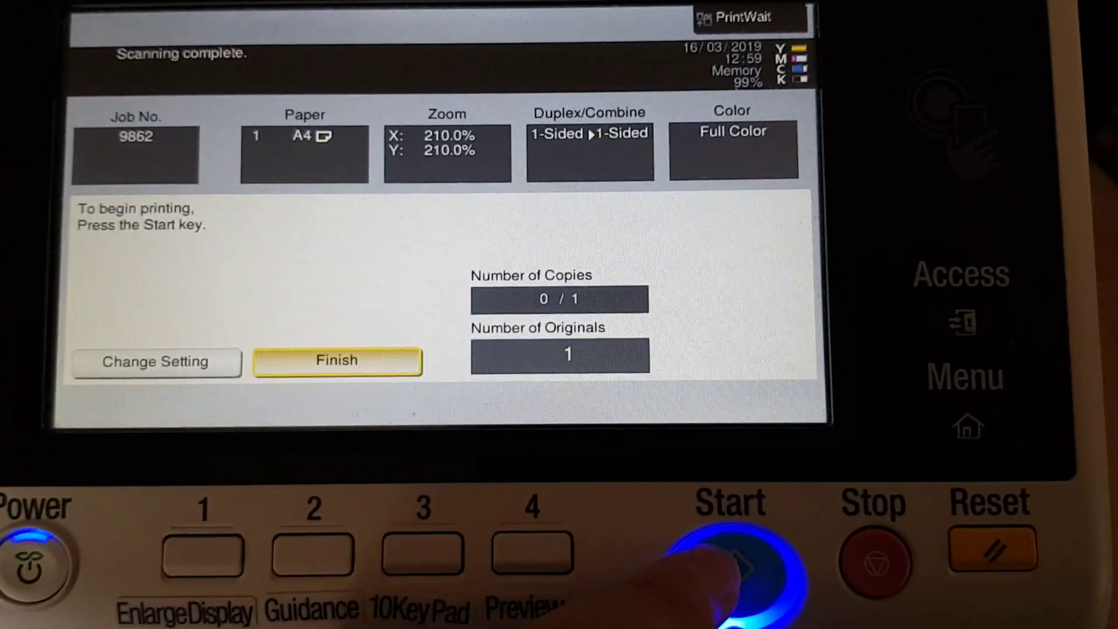
{"action": "left_click", "coordinate": [733, 559]}
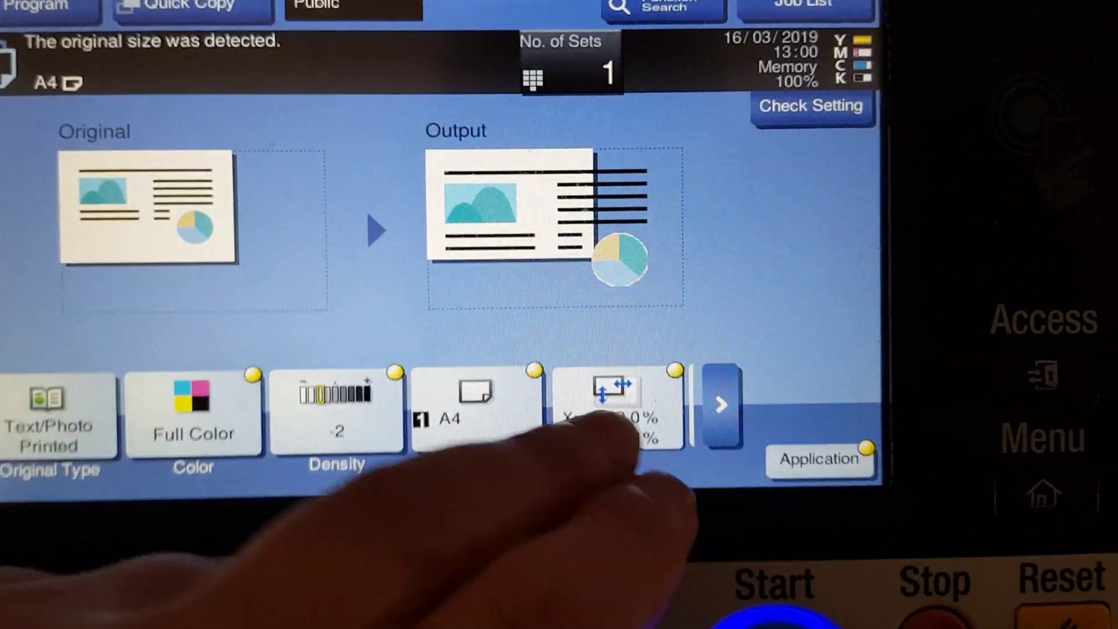
Step: Set the horizontal zoom to 104% with separate X/Y values
{"action": "left_click", "coordinate": [683, 463]}
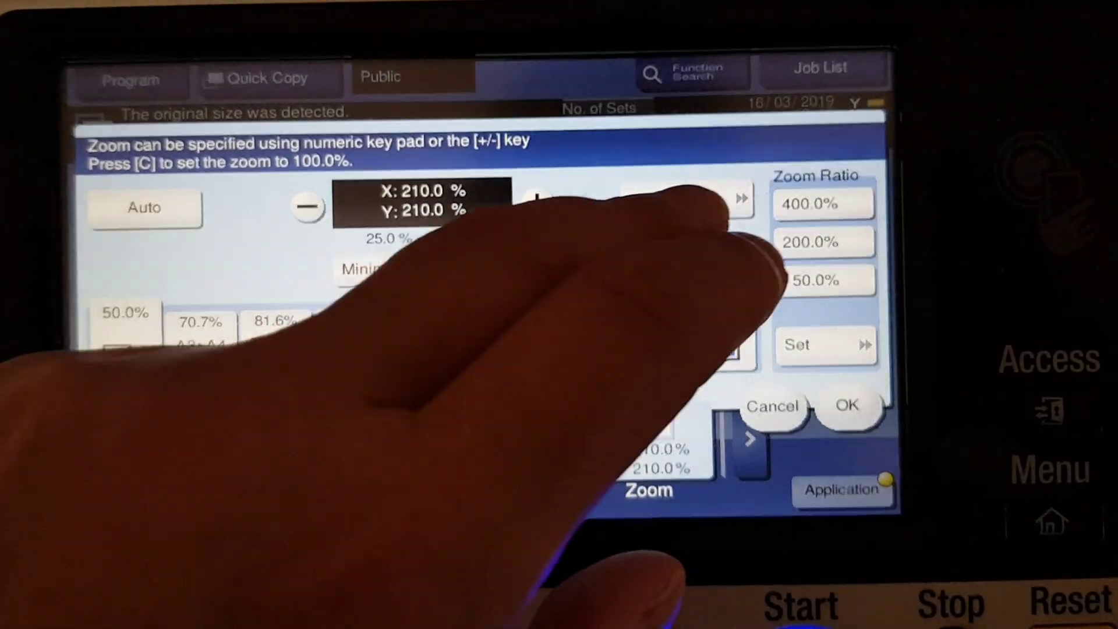
{"action": "left_click", "coordinate": [684, 180]}
{"action": "left_click", "coordinate": [489, 254]}
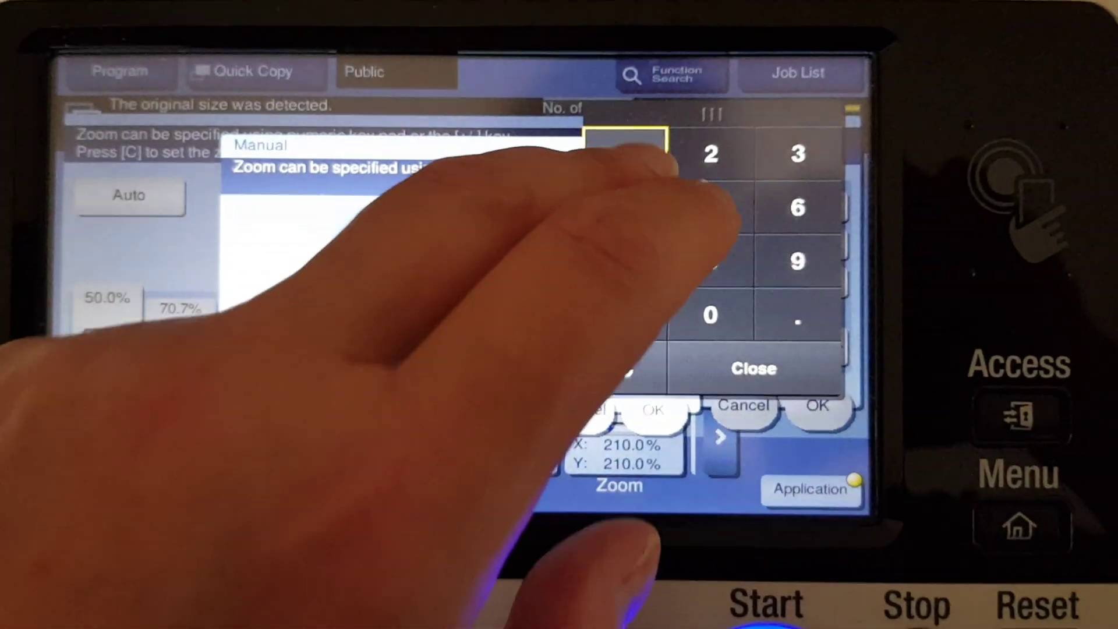
{"action": "left_click", "coordinate": [643, 156]}
{"action": "left_click", "coordinate": [644, 208]}
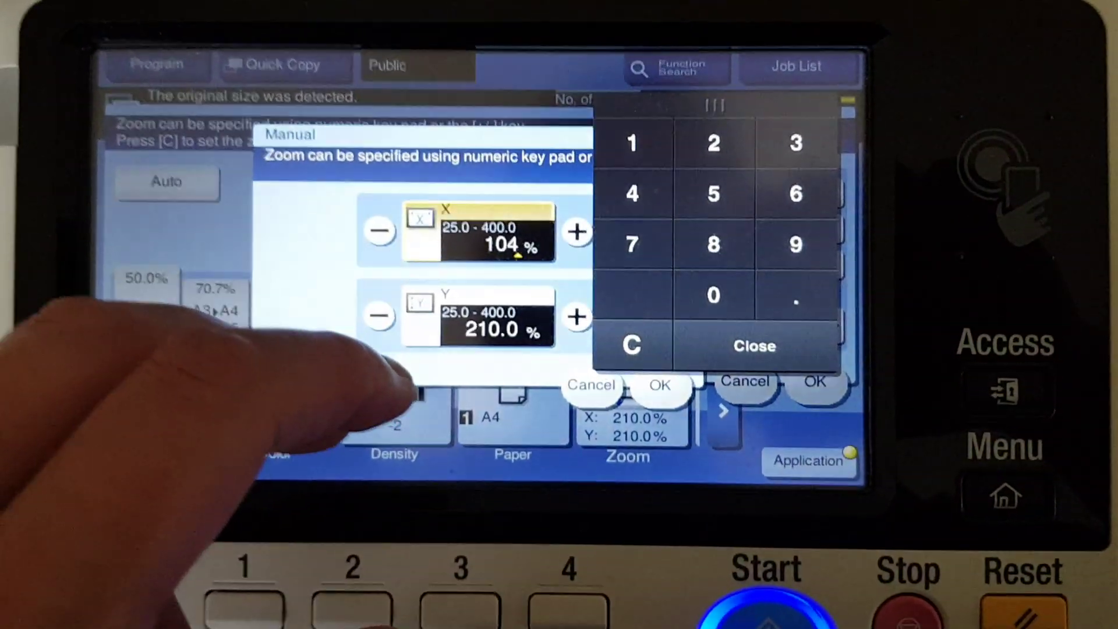
{"action": "left_click", "coordinate": [497, 322]}
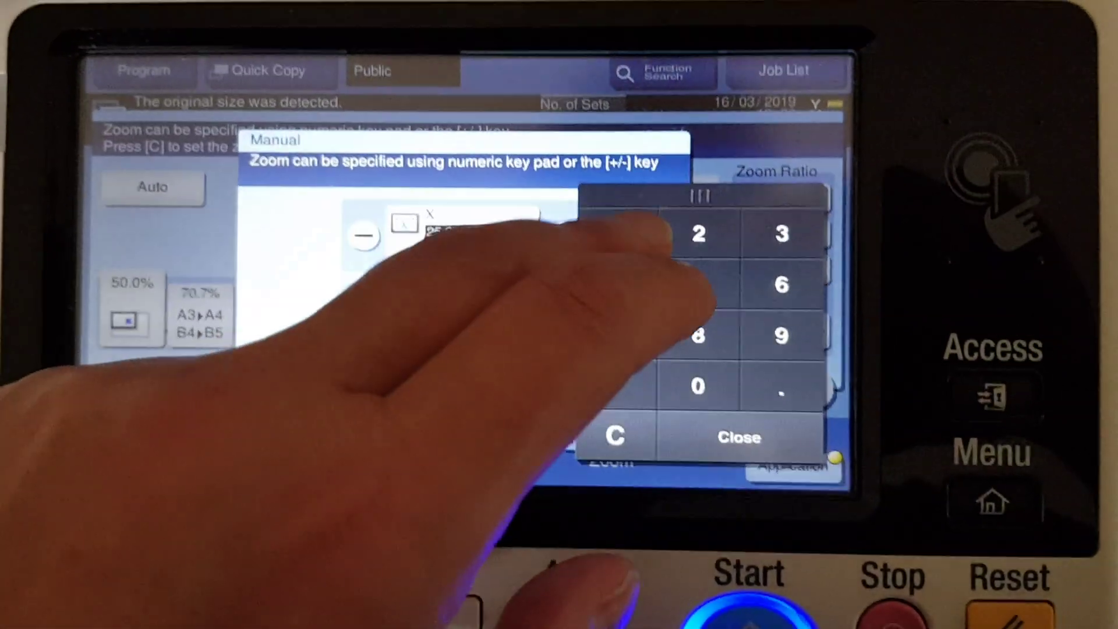
Step: Set the vertical zoom to 104% and confirm 104% zoom both ways
{"action": "left_click", "coordinate": [633, 224]}
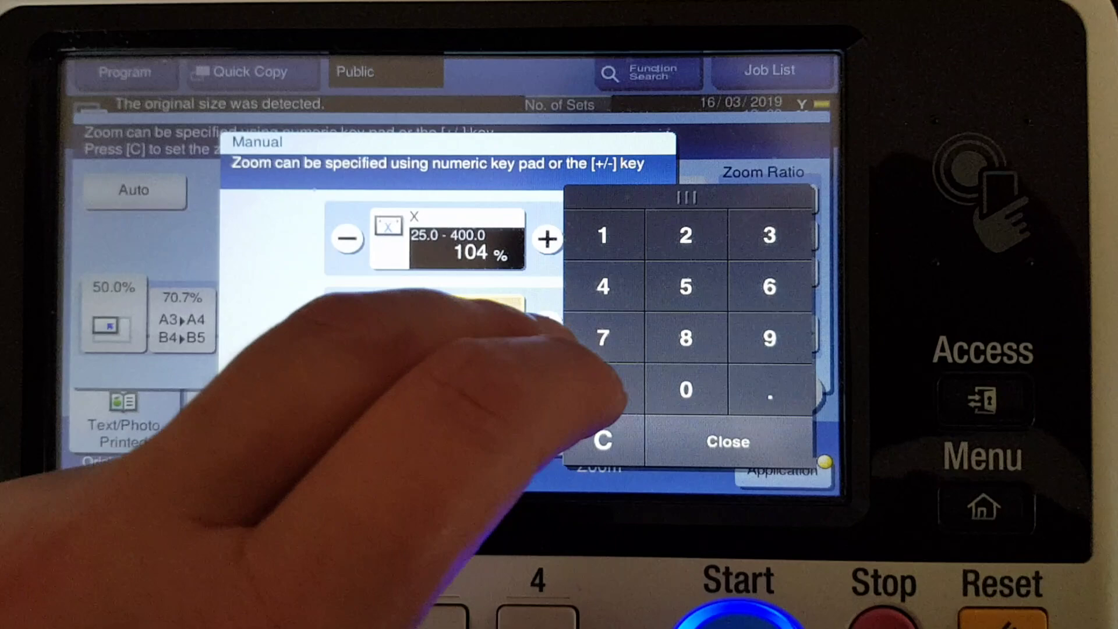
{"action": "left_click", "coordinate": [685, 390]}
{"action": "left_click", "coordinate": [602, 287]}
{"action": "left_click", "coordinate": [727, 441]}
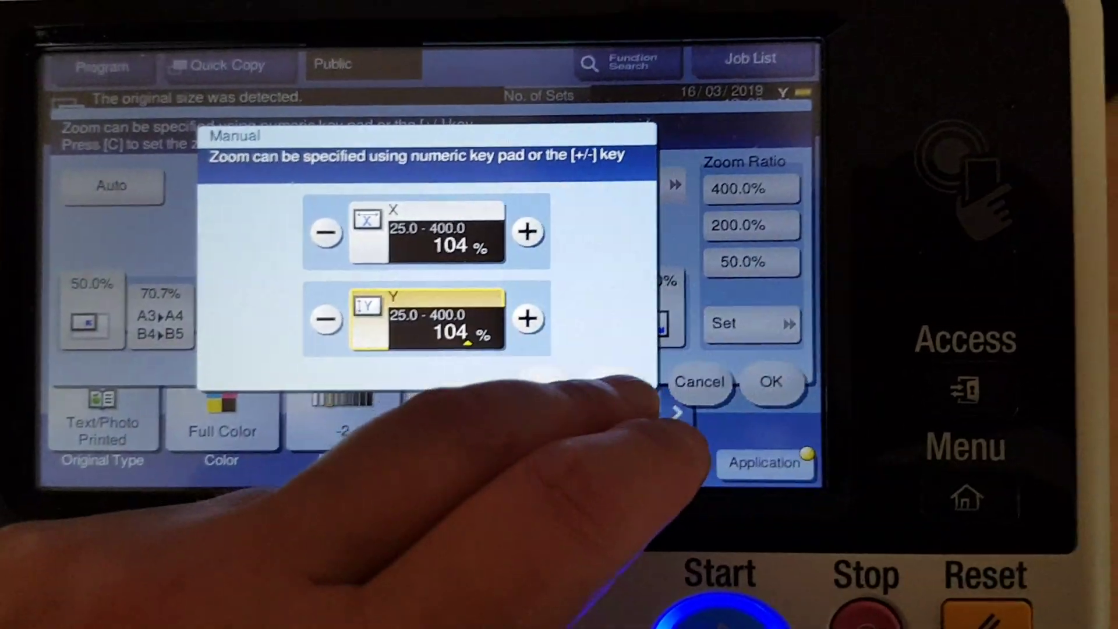
{"action": "left_click", "coordinate": [768, 381]}
{"action": "left_click", "coordinate": [769, 462]}
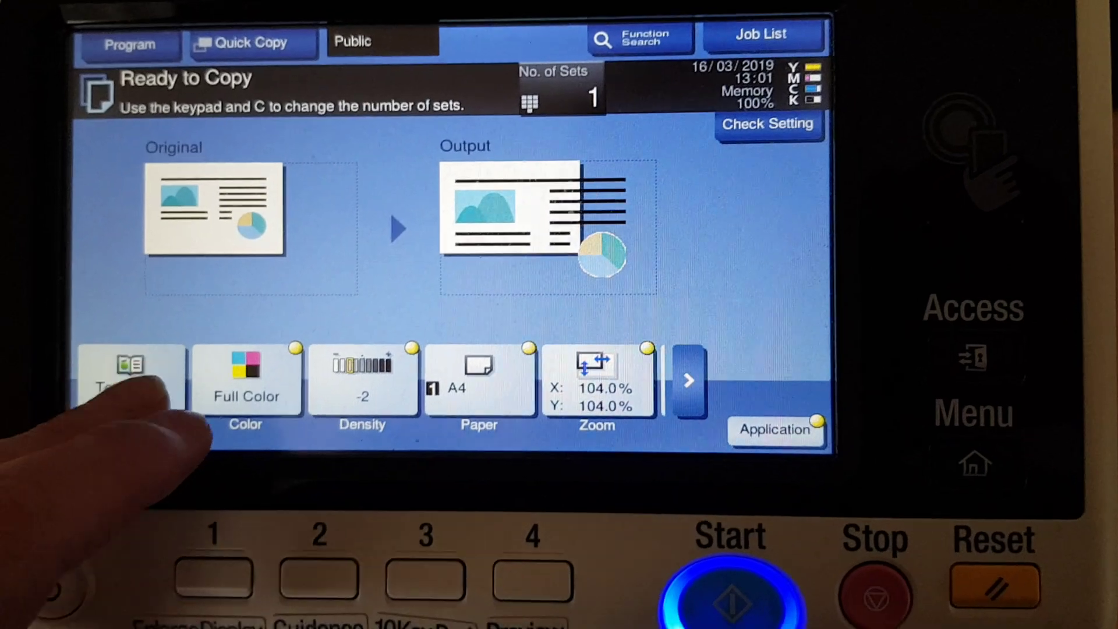
{"action": "left_click", "coordinate": [136, 404]}
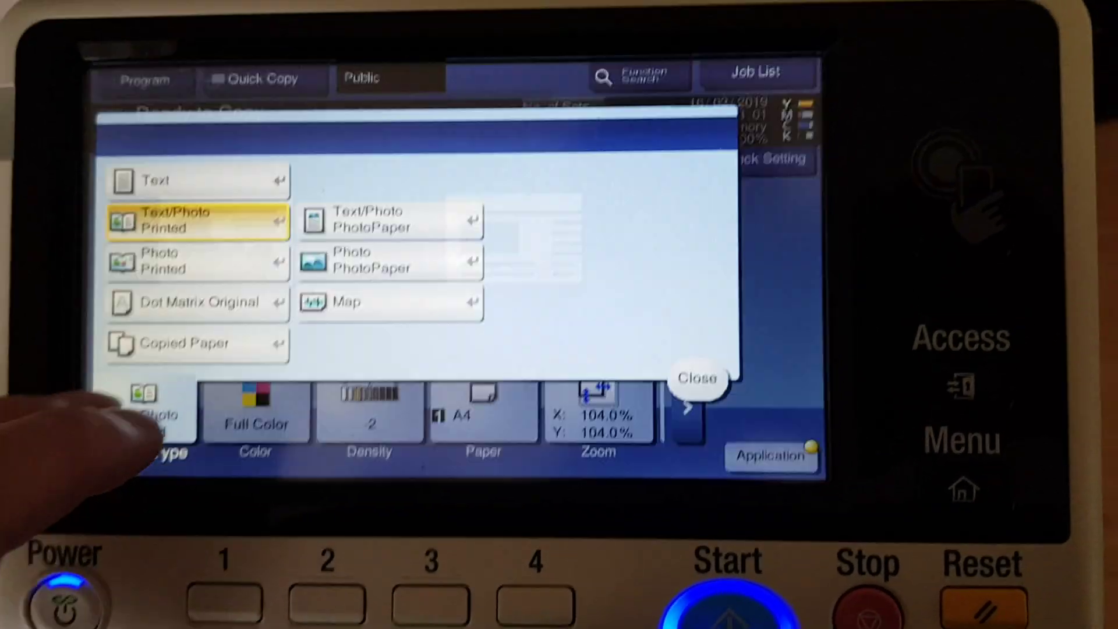
Step: Set the original type to Copied Paper
{"action": "left_click", "coordinate": [166, 345]}
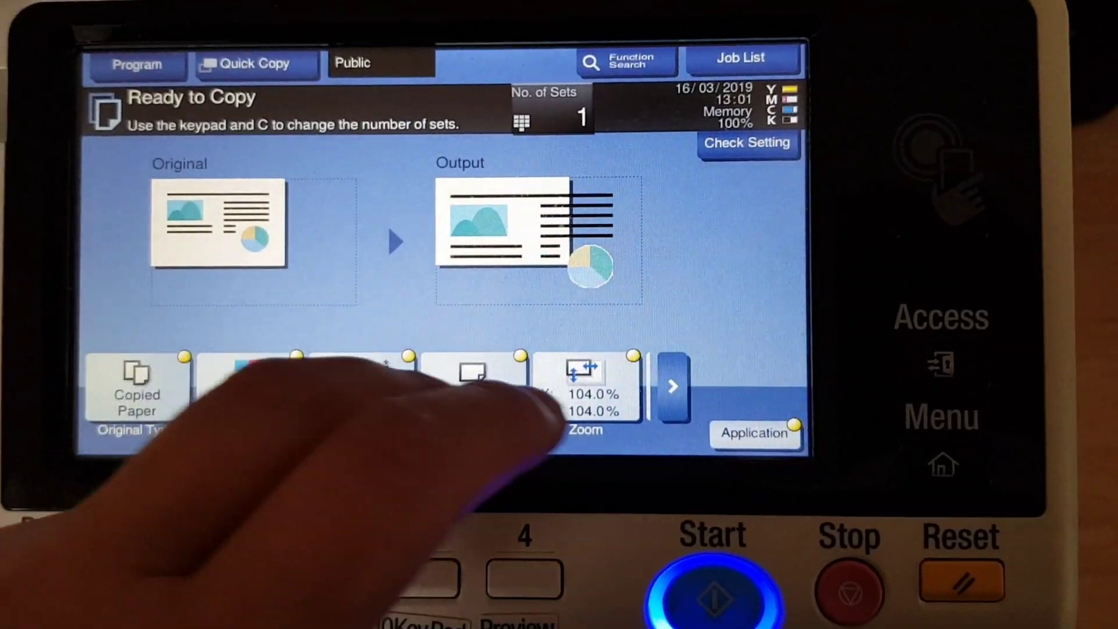
{"action": "left_click", "coordinate": [753, 432]}
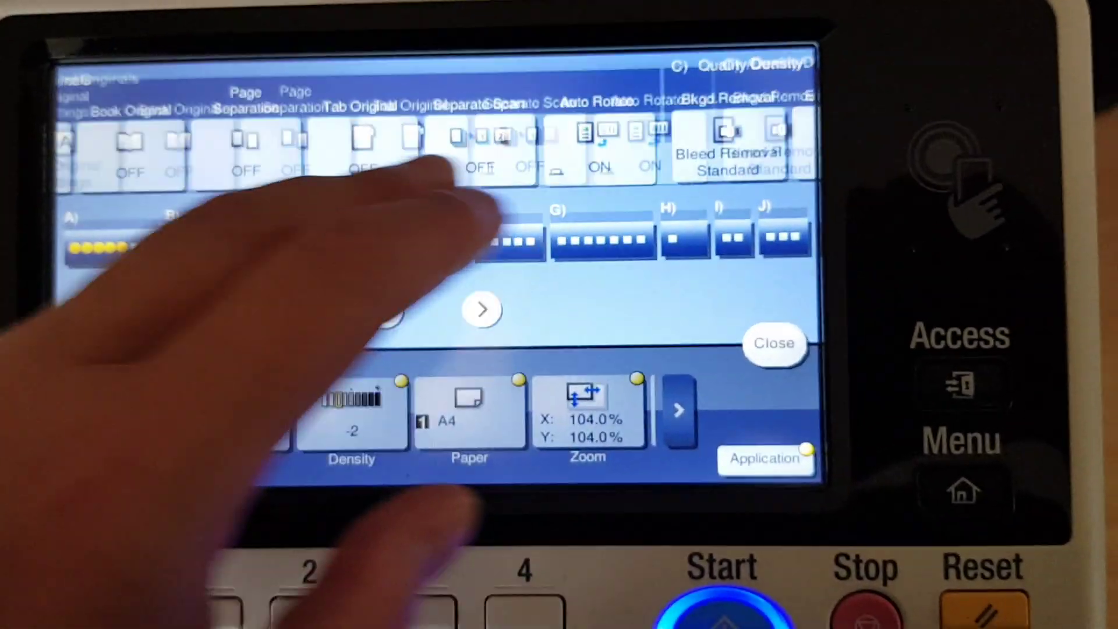
{"action": "left_click", "coordinate": [304, 241]}
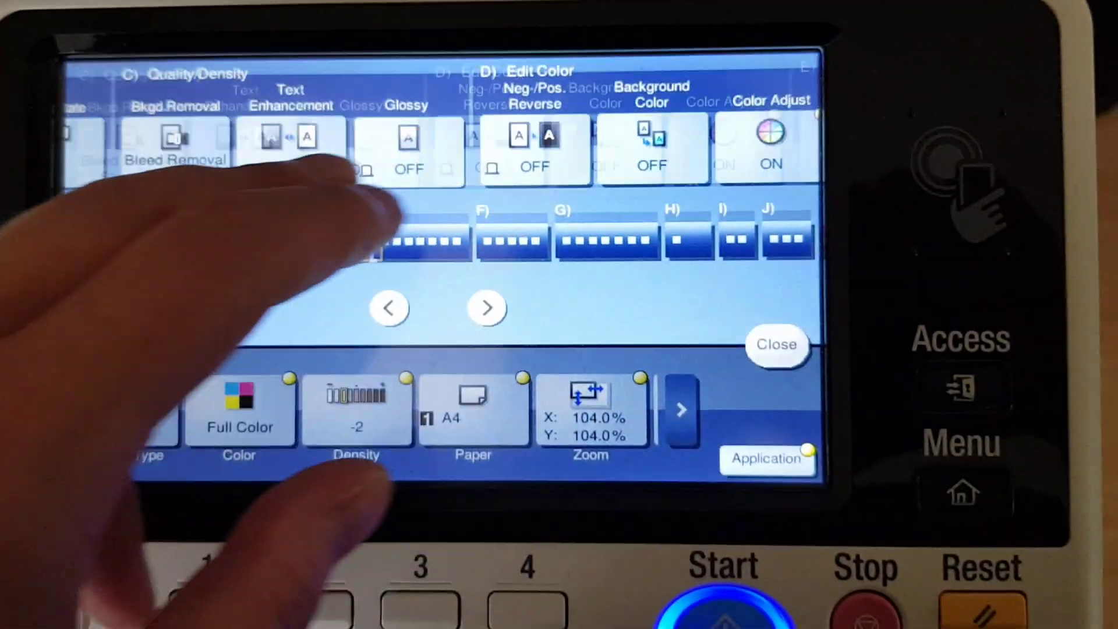
{"action": "left_click", "coordinate": [376, 235]}
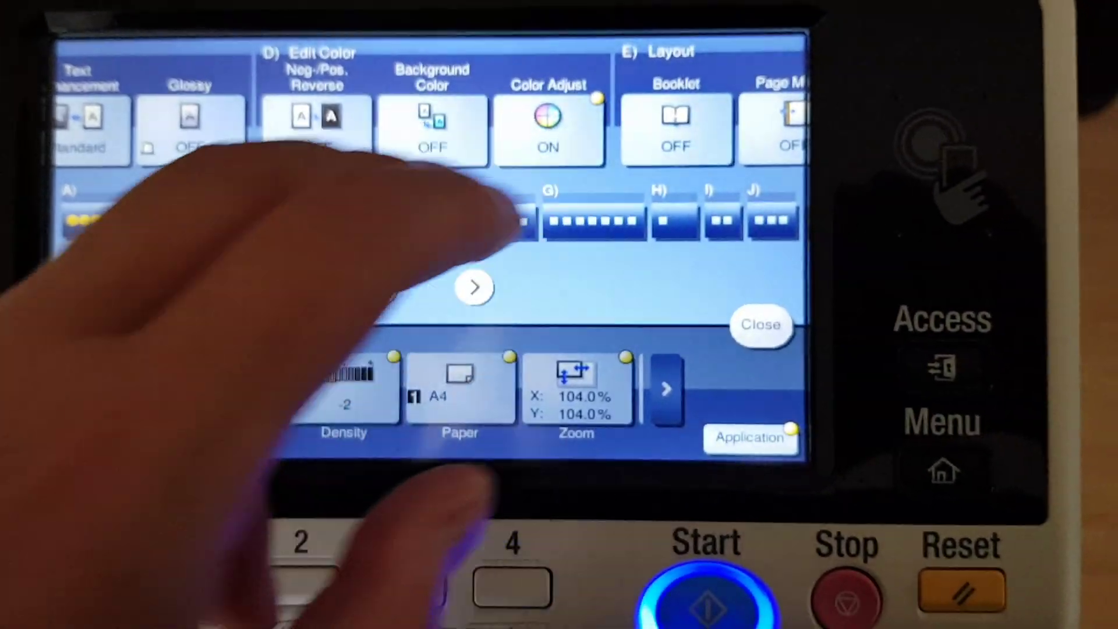
{"action": "left_click", "coordinate": [572, 131]}
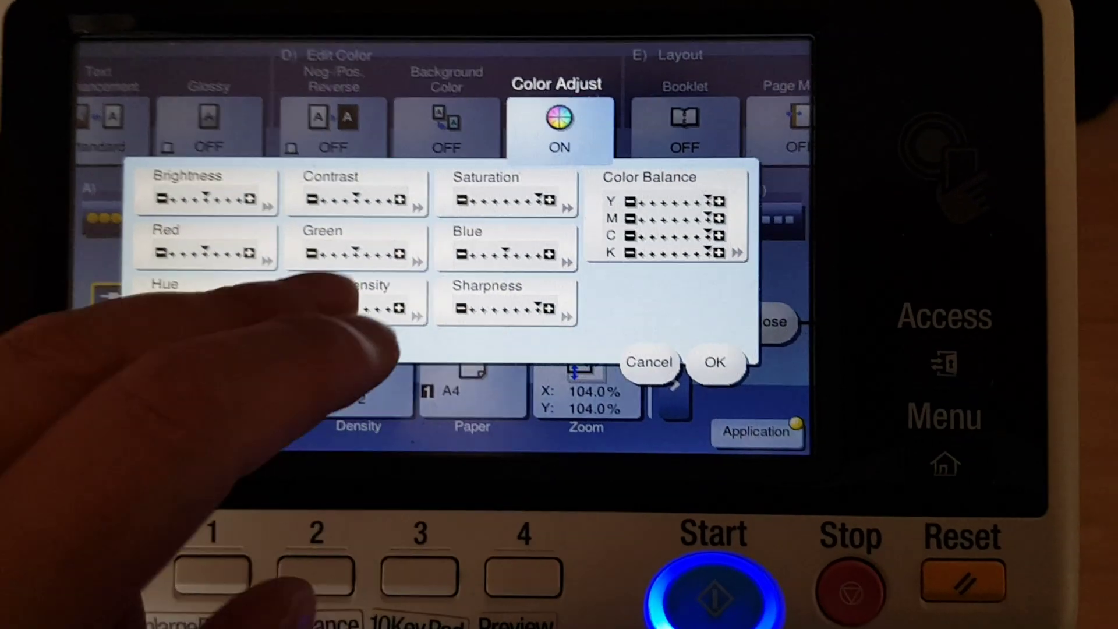
Step: Lower copy density to -3 and return to the Ready to Copy overview
{"action": "left_click", "coordinate": [359, 302]}
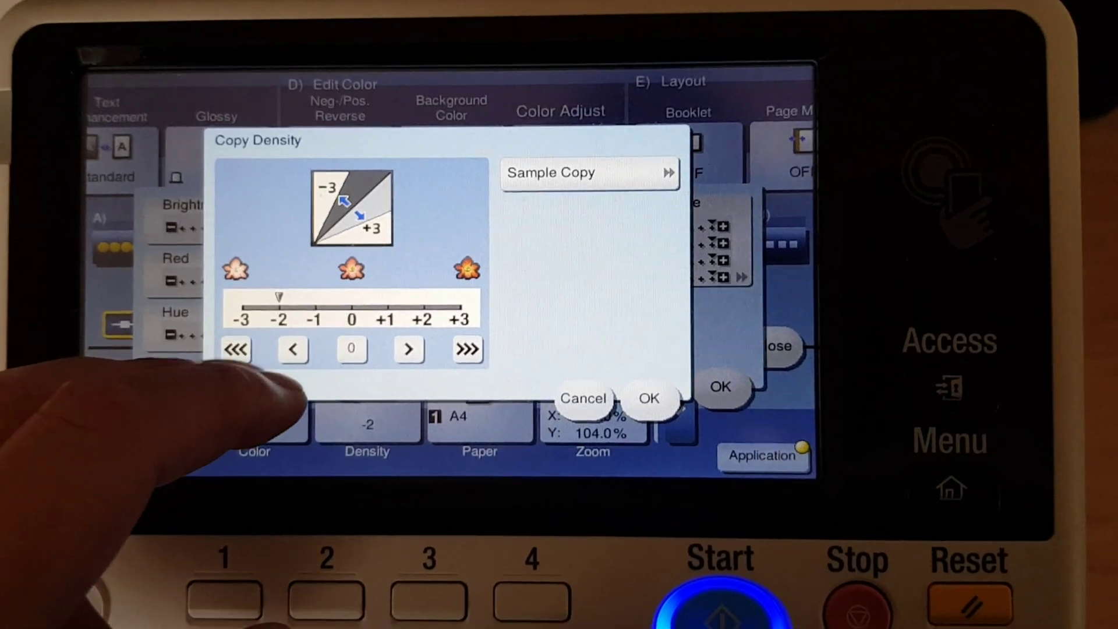
{"action": "left_click", "coordinate": [703, 360]}
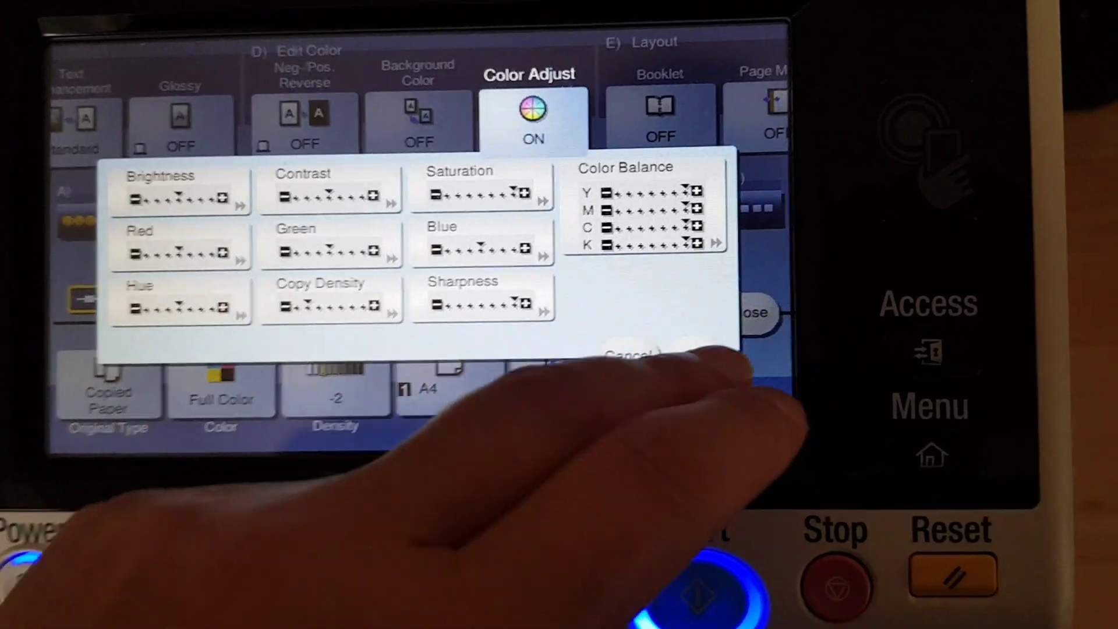
{"action": "left_click", "coordinate": [710, 365]}
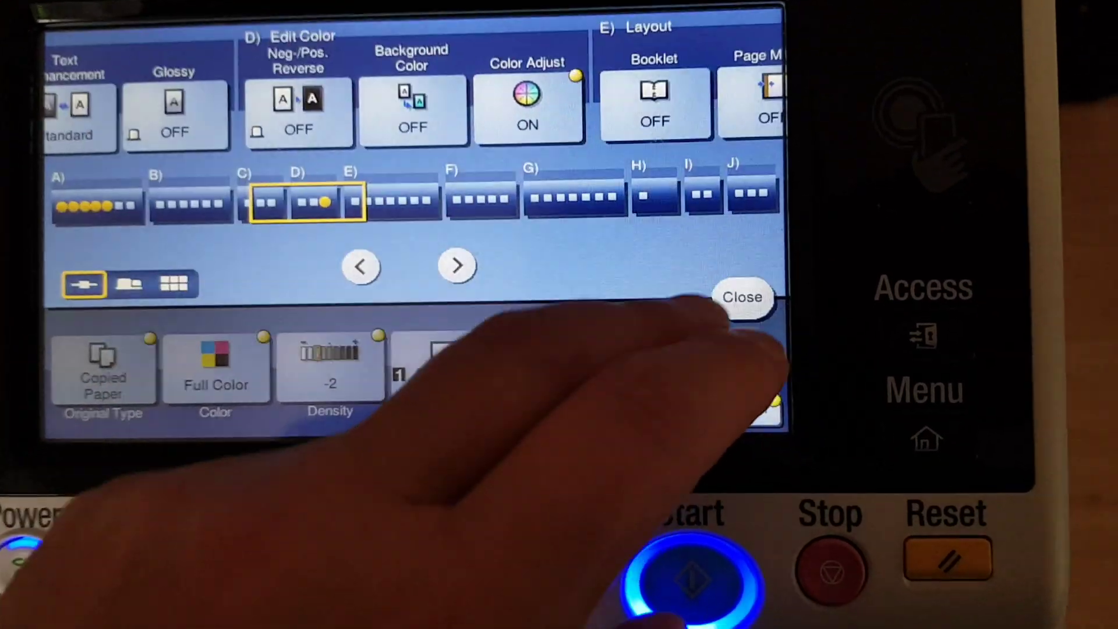
{"action": "left_click", "coordinate": [766, 324]}
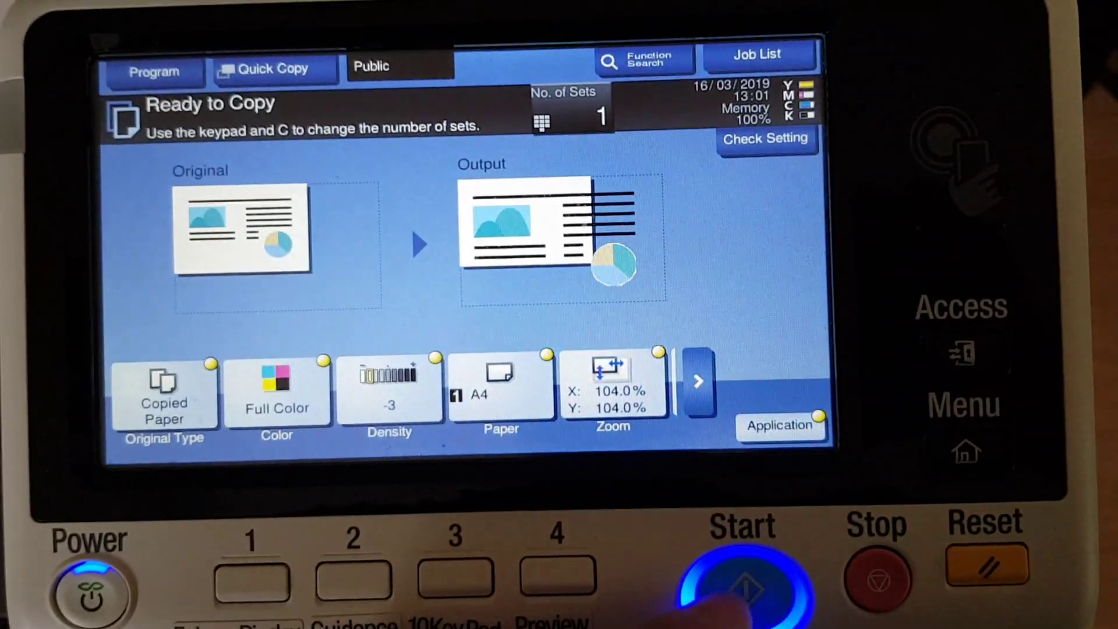
Step: Scan the original, finish scanning, and print a 104% full-colour copy
{"action": "left_click", "coordinate": [743, 586]}
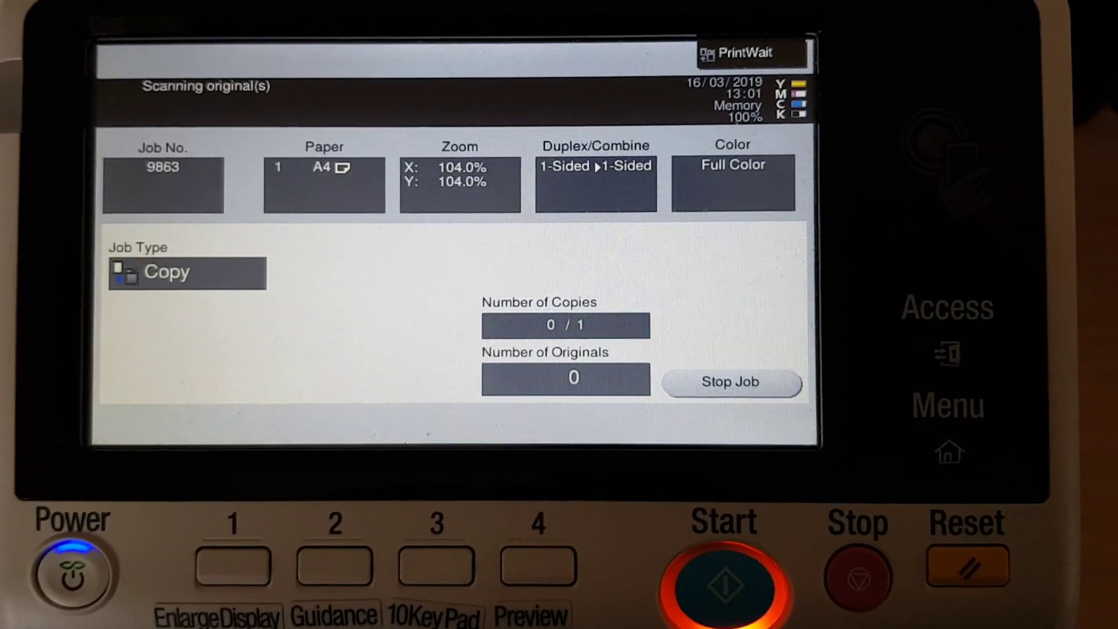
{"action": "left_click", "coordinate": [324, 390]}
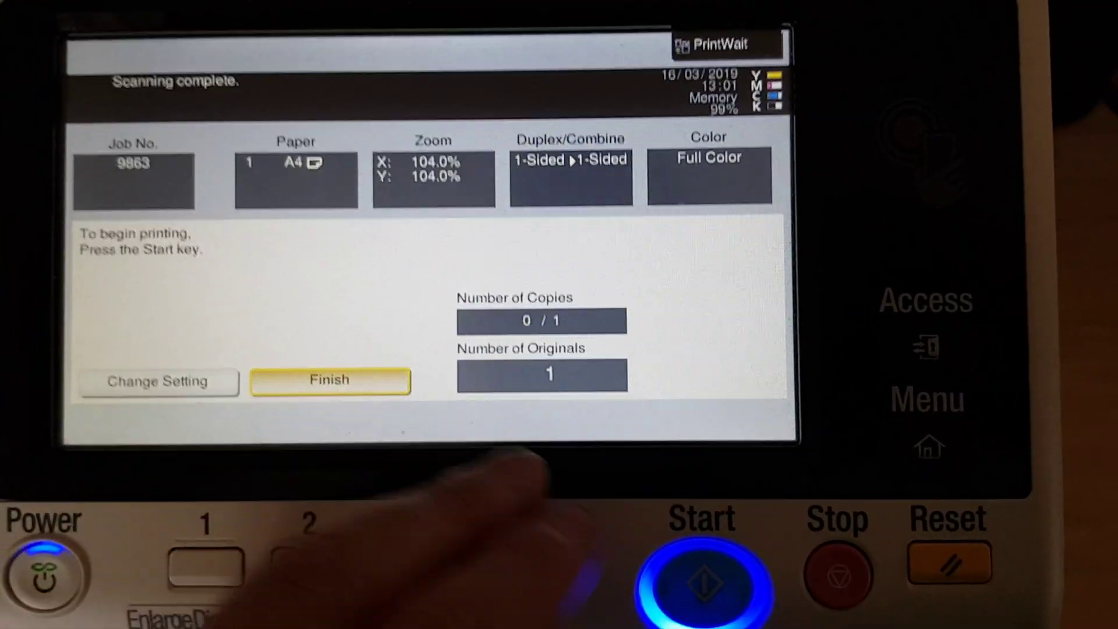
{"action": "left_click", "coordinate": [699, 586]}
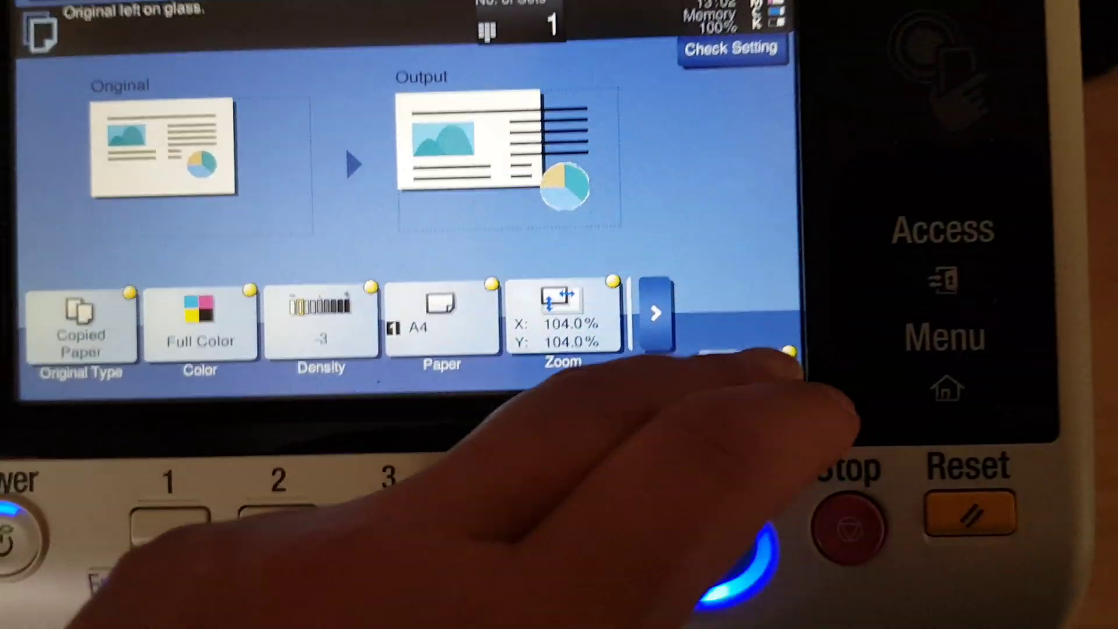
Step: Turn off separate scanning and set bleed background removal to level -3
{"action": "left_click", "coordinate": [827, 470]}
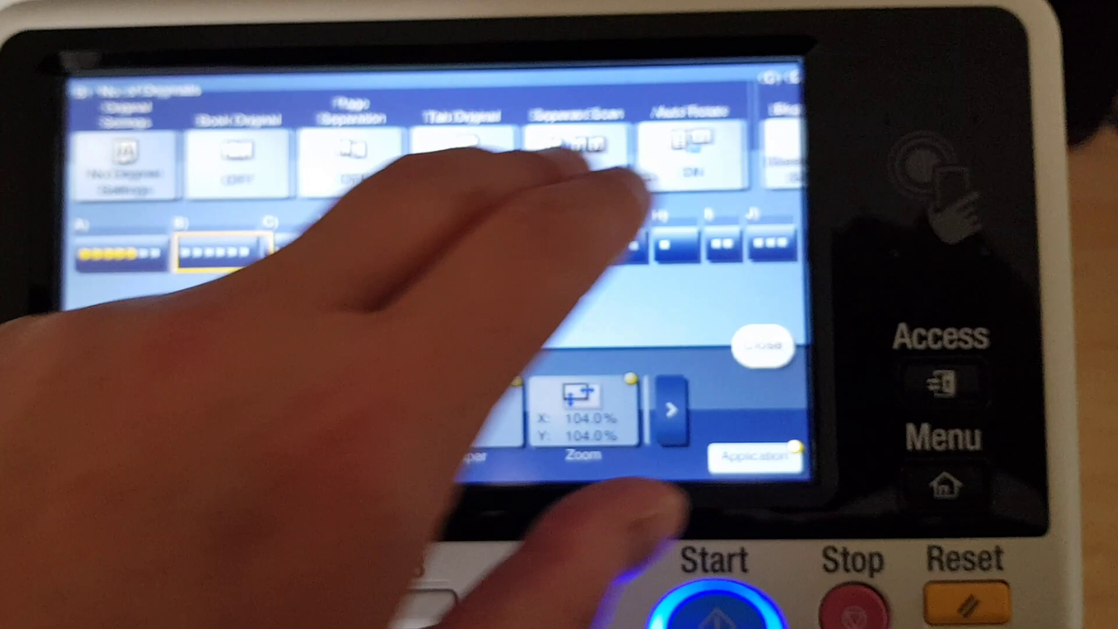
{"action": "left_click", "coordinate": [603, 223]}
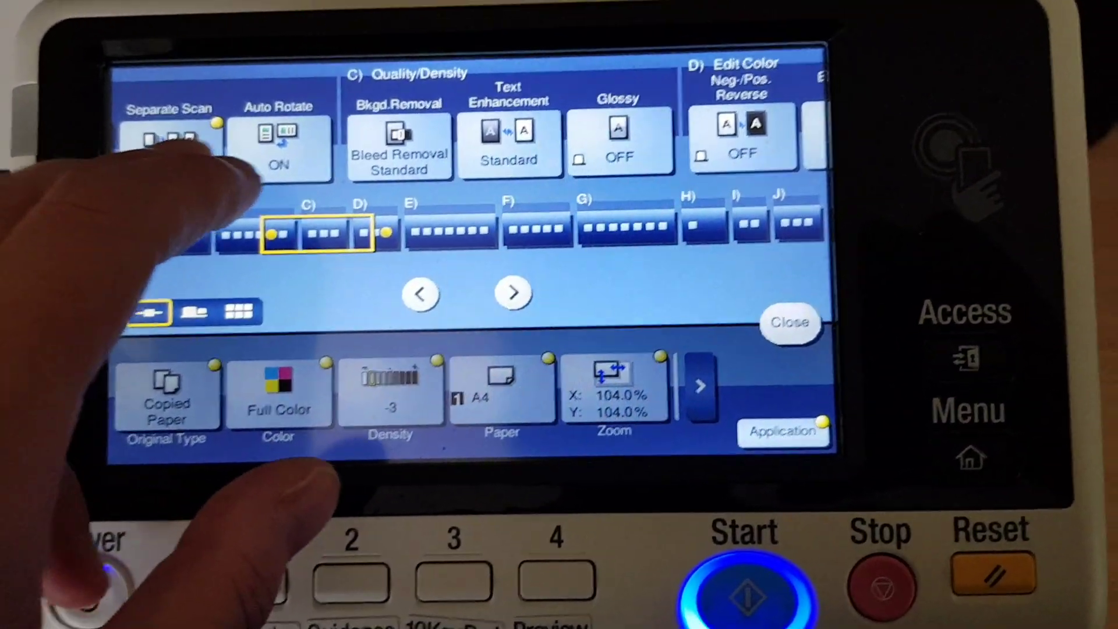
{"action": "left_click", "coordinate": [155, 149]}
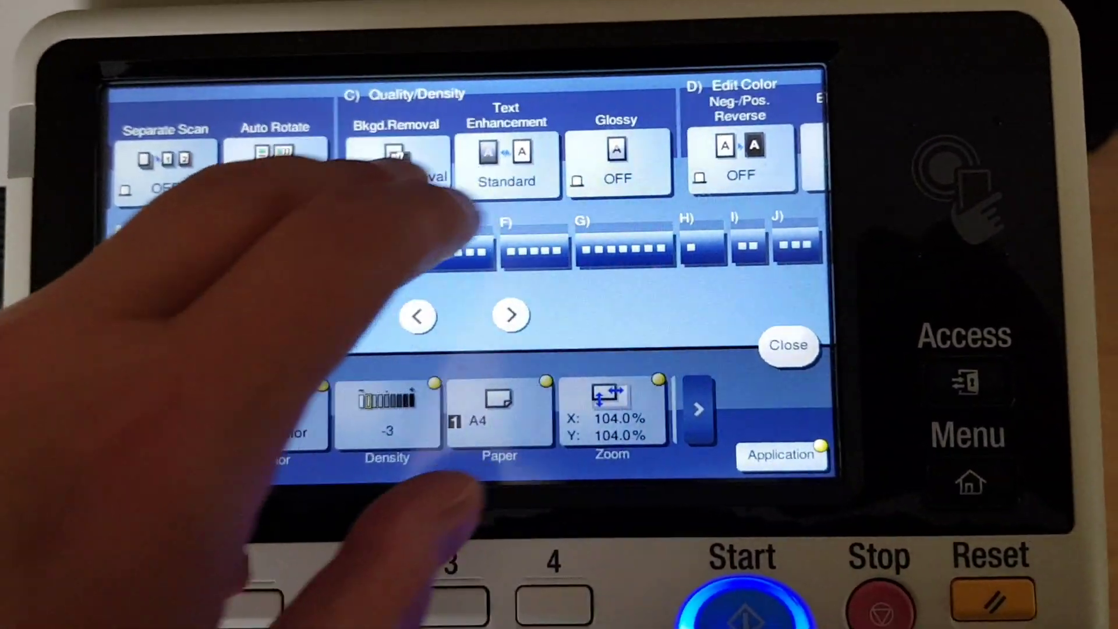
{"action": "left_click_drag", "start_coordinate": [288, 244], "coordinate": [200, 244]}
{"action": "left_click", "coordinate": [179, 153]}
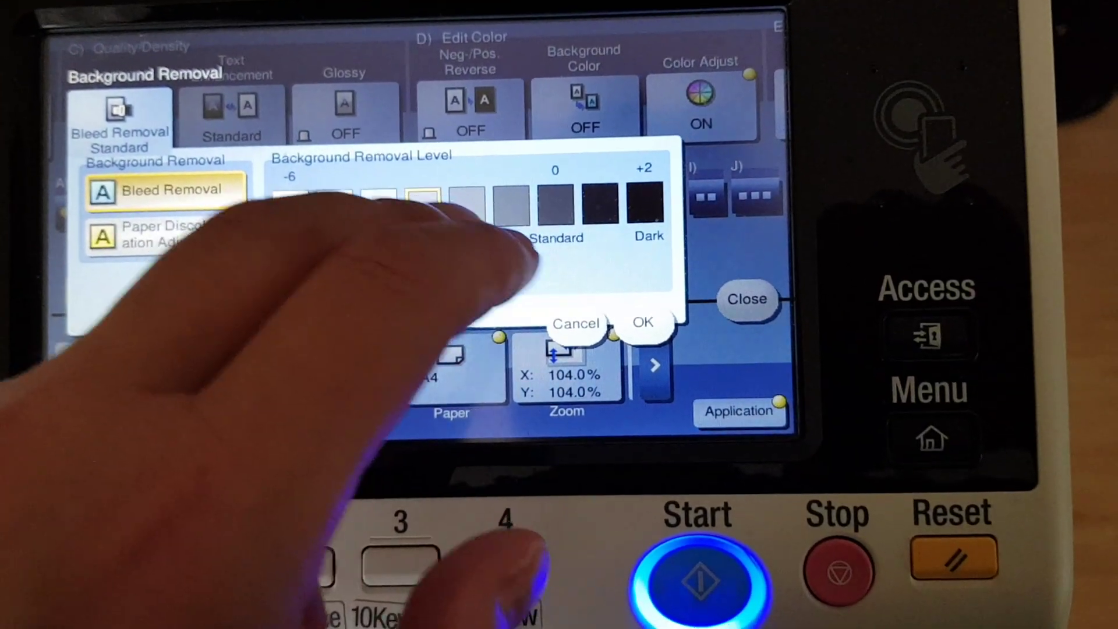
{"action": "left_click", "coordinate": [461, 218]}
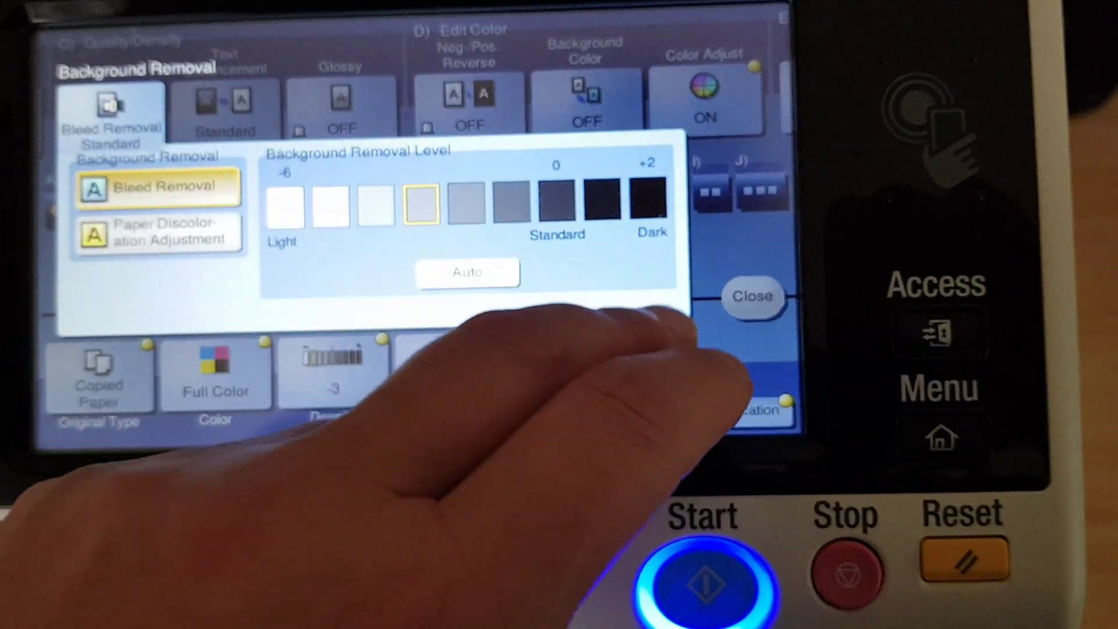
{"action": "left_click", "coordinate": [673, 335]}
{"action": "left_click", "coordinate": [733, 295]}
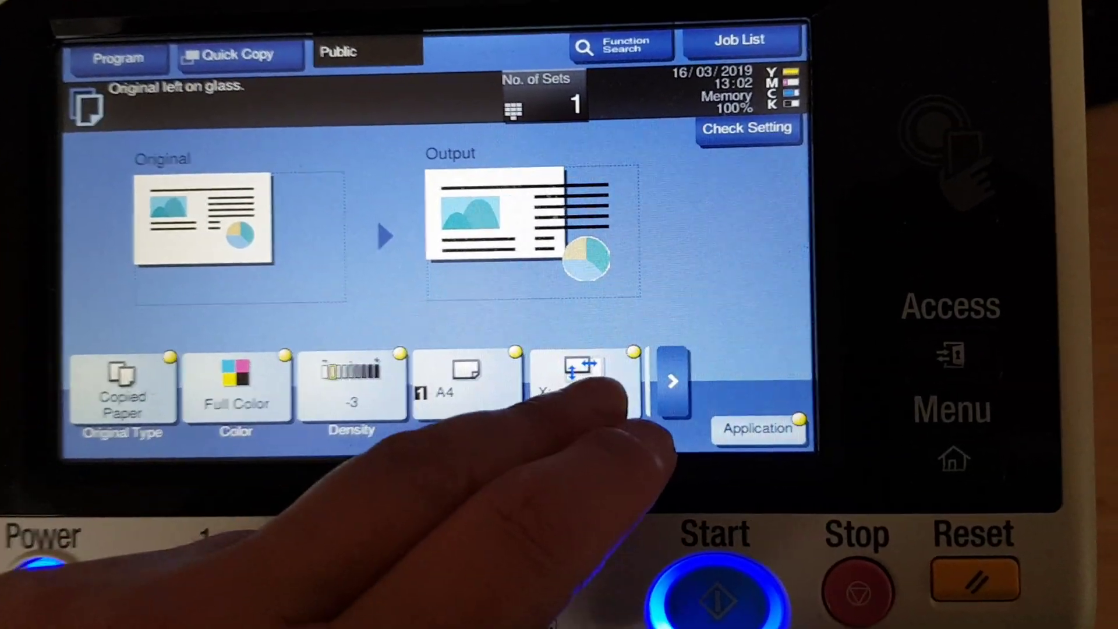
Step: Change the horizontal zoom to 109%, keeping the vertical zoom at 104%
{"action": "left_click", "coordinate": [600, 388]}
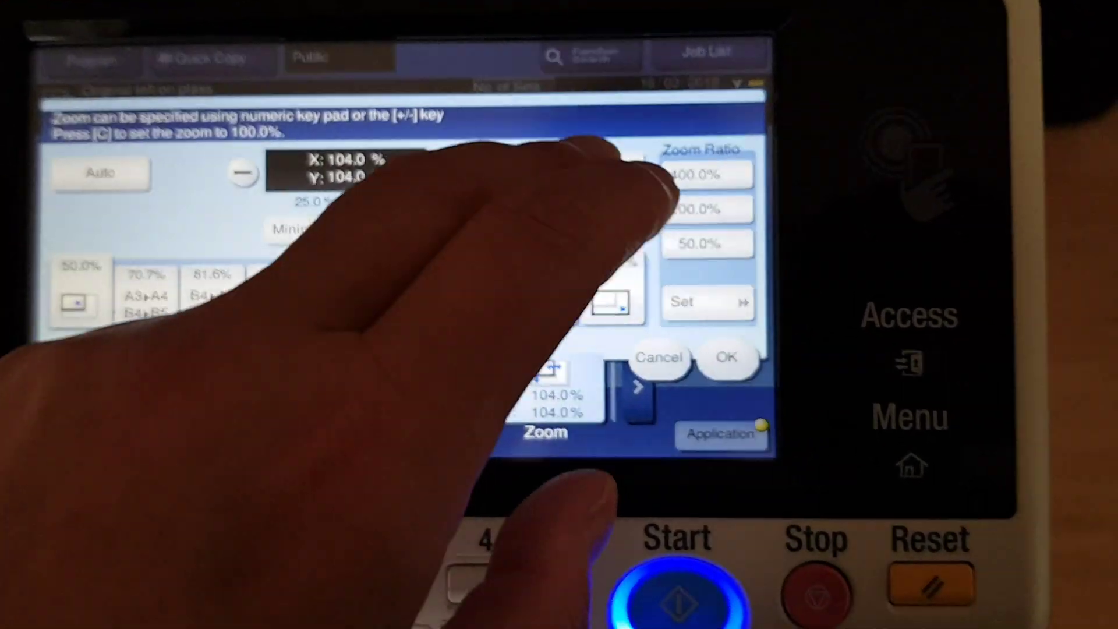
{"action": "left_click", "coordinate": [612, 182]}
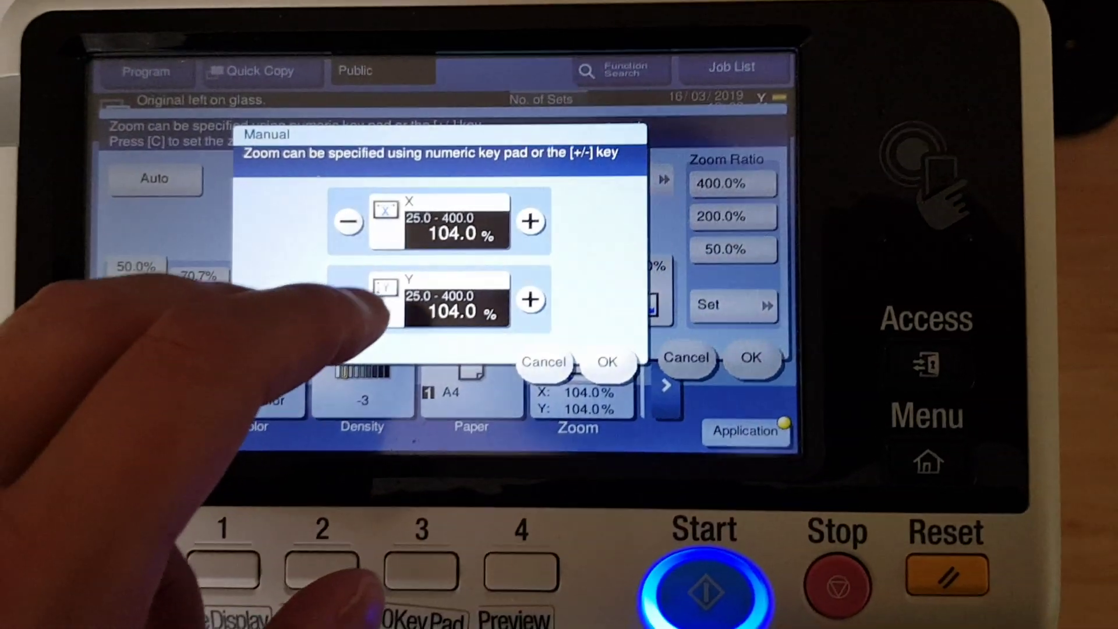
{"action": "left_click", "coordinate": [454, 223]}
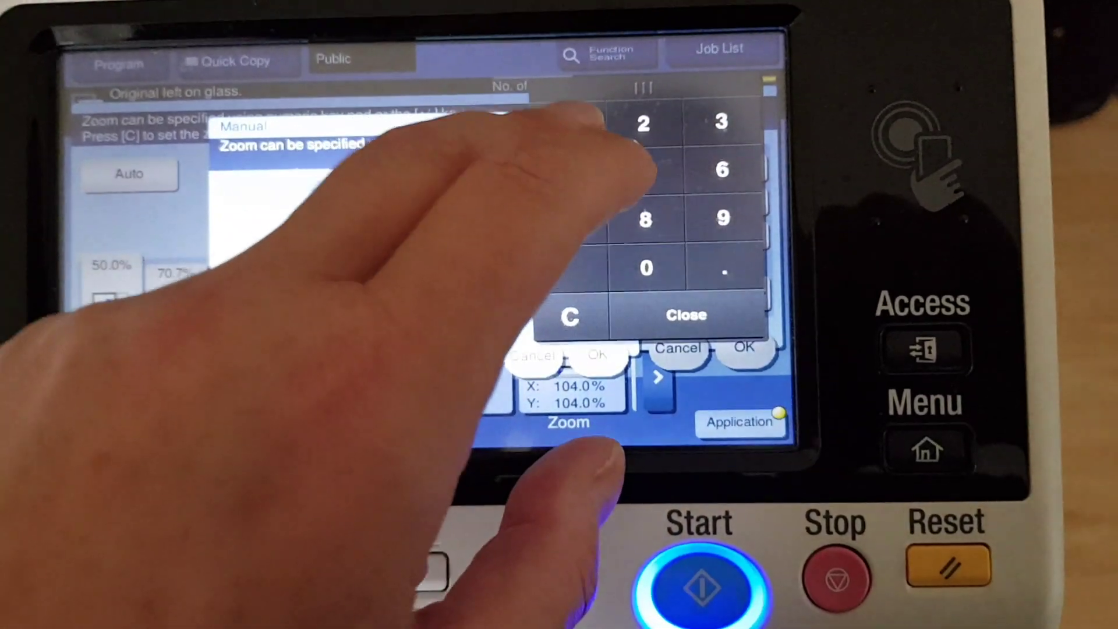
{"action": "left_click", "coordinate": [566, 124]}
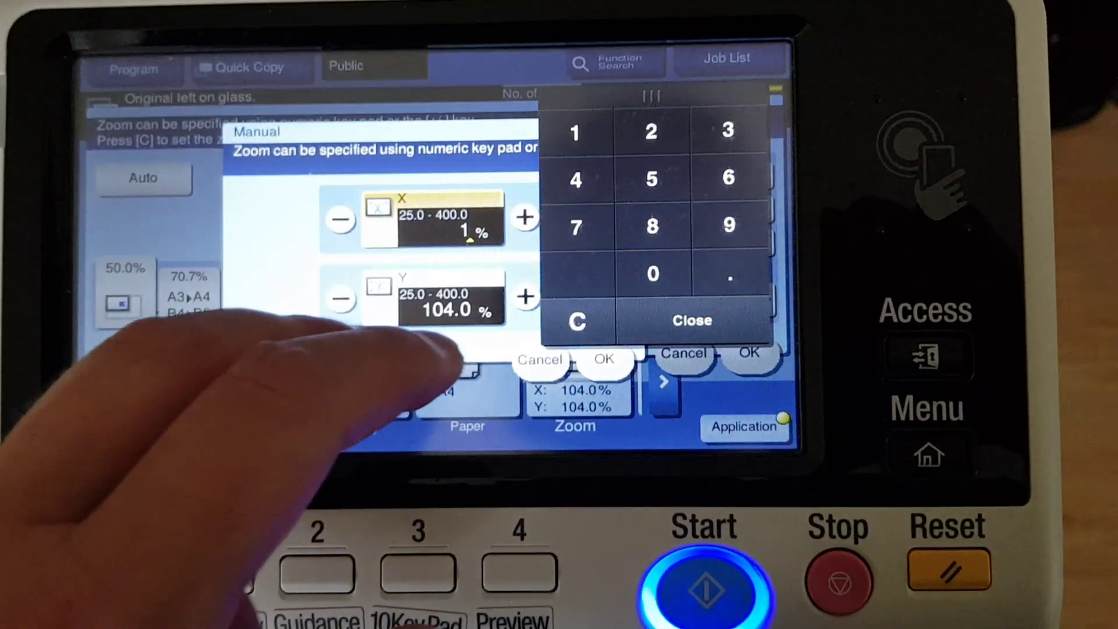
{"action": "left_click", "coordinate": [626, 278]}
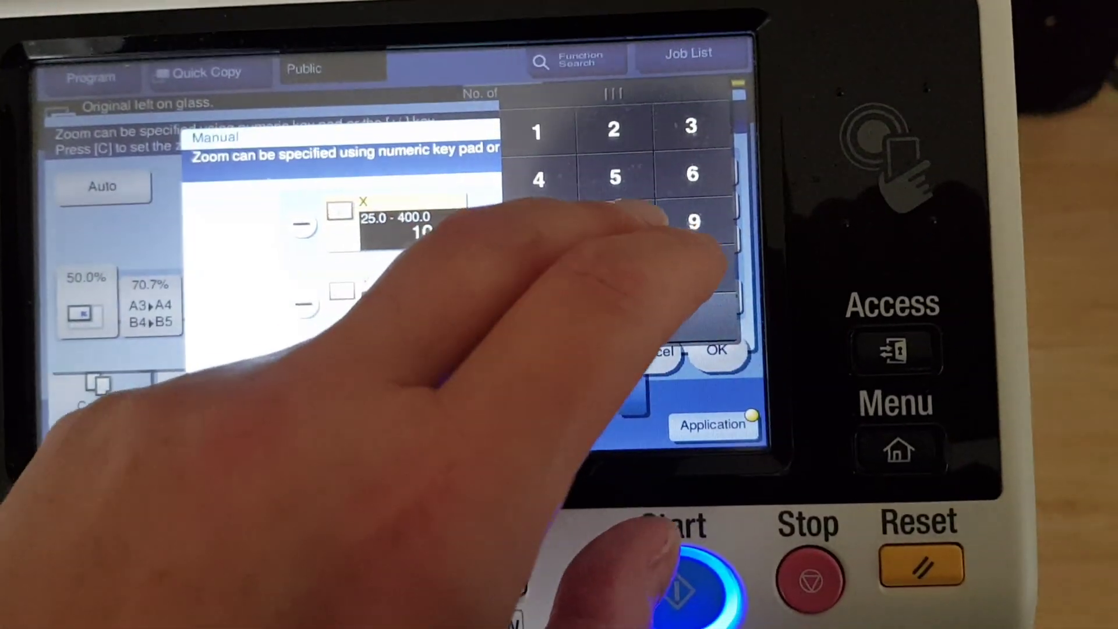
{"action": "left_click", "coordinate": [540, 179]}
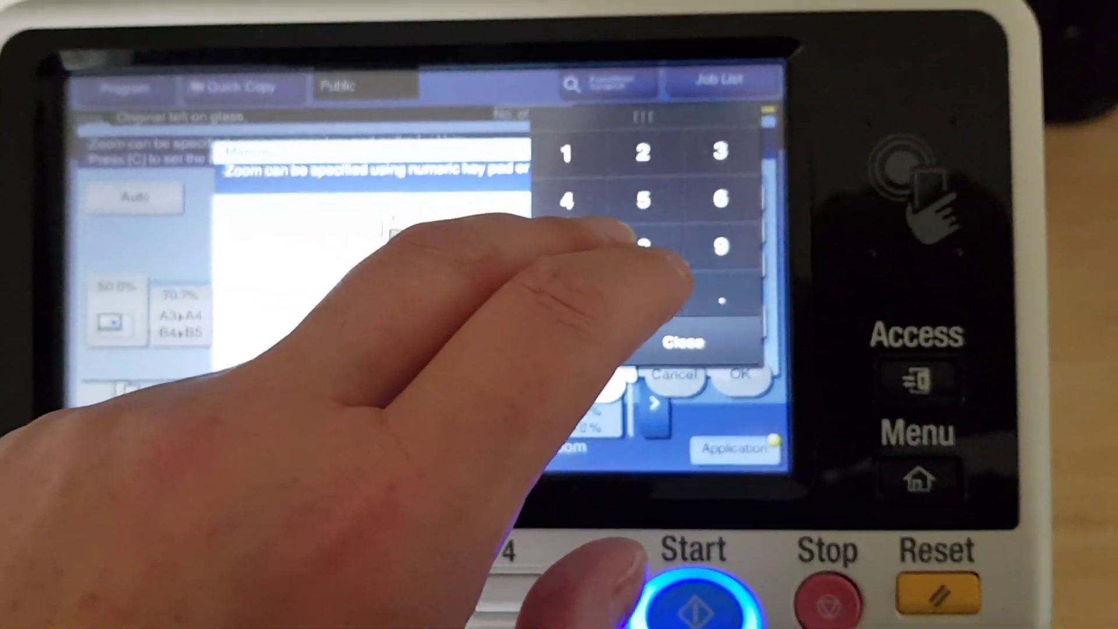
{"action": "left_click", "coordinate": [638, 292]}
{"action": "left_click", "coordinate": [716, 245]}
{"action": "left_click", "coordinate": [661, 321]}
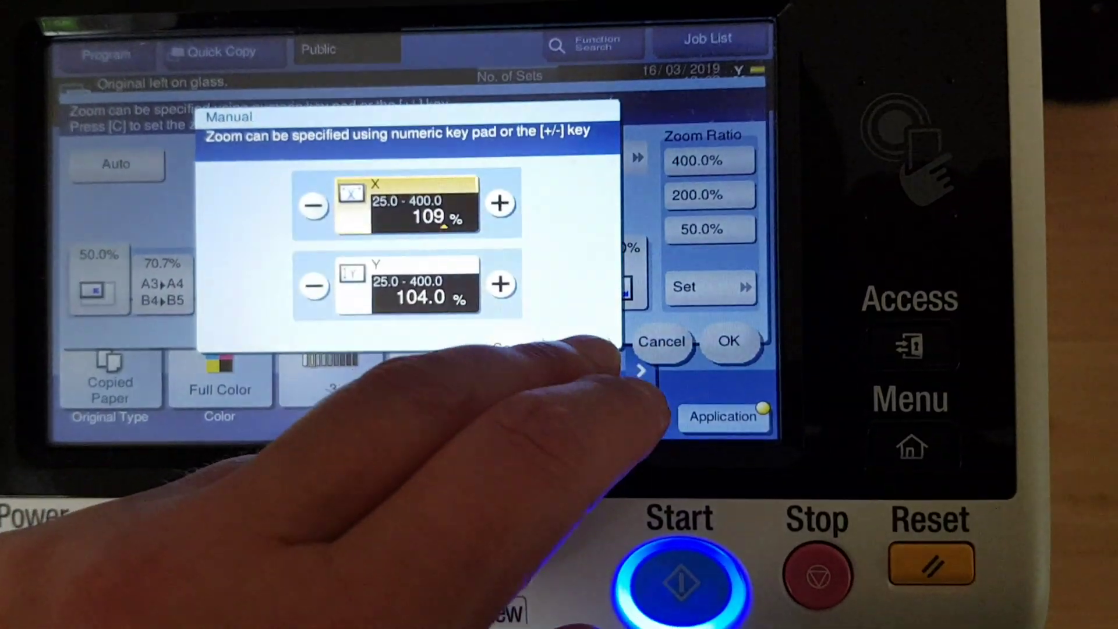
{"action": "left_click", "coordinate": [725, 339]}
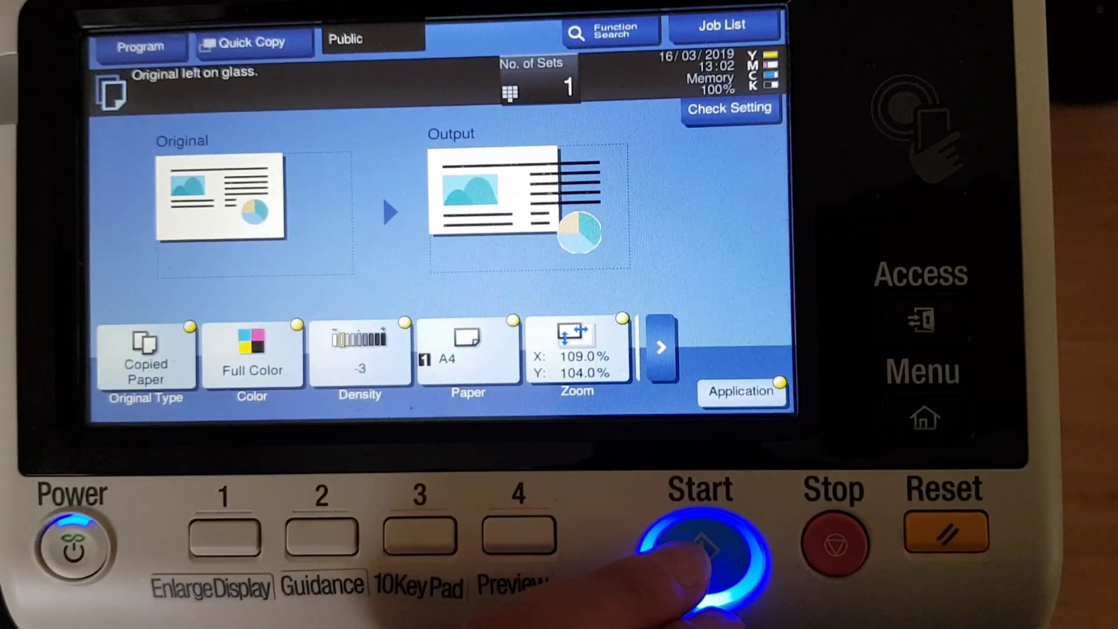
Step: Scan the original, finish scanning, and print a 109% × 104% copy
{"action": "left_click", "coordinate": [699, 551]}
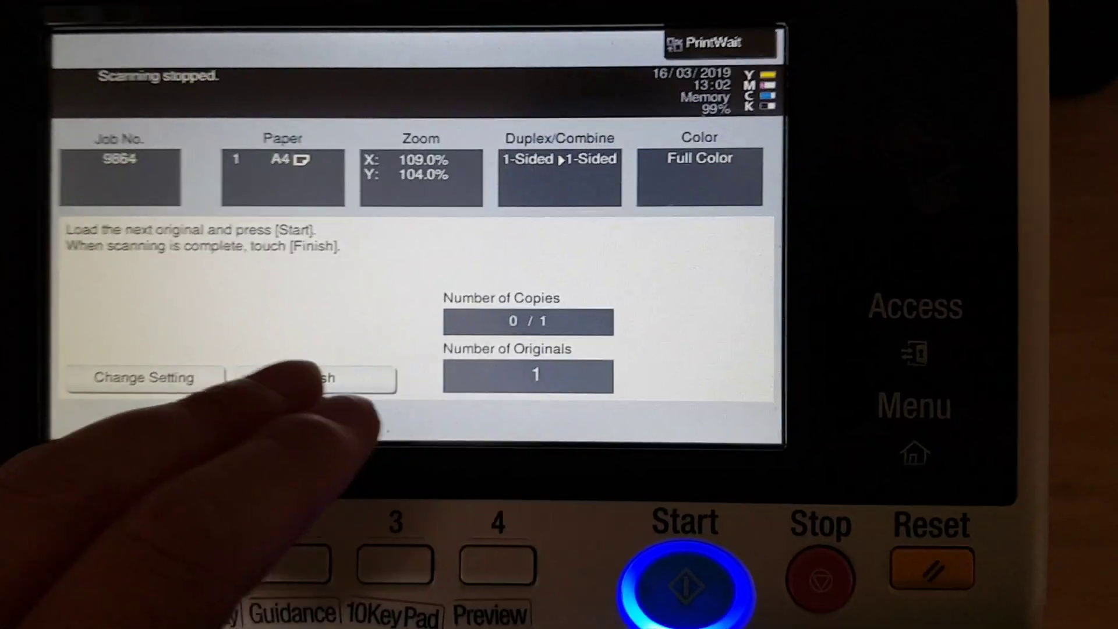
{"action": "left_click", "coordinate": [327, 384]}
{"action": "left_click", "coordinate": [674, 572]}
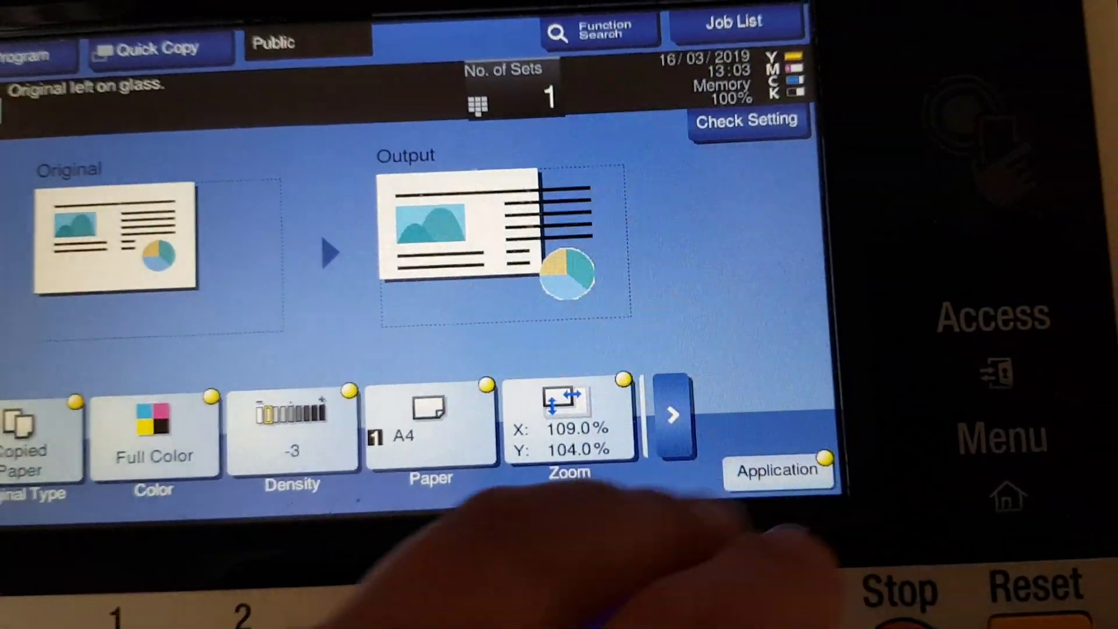
Step: Lower the Copy Density under Color Adjust to -4, keeping zoom at 109% × 104%
{"action": "left_click", "coordinate": [70, 489]}
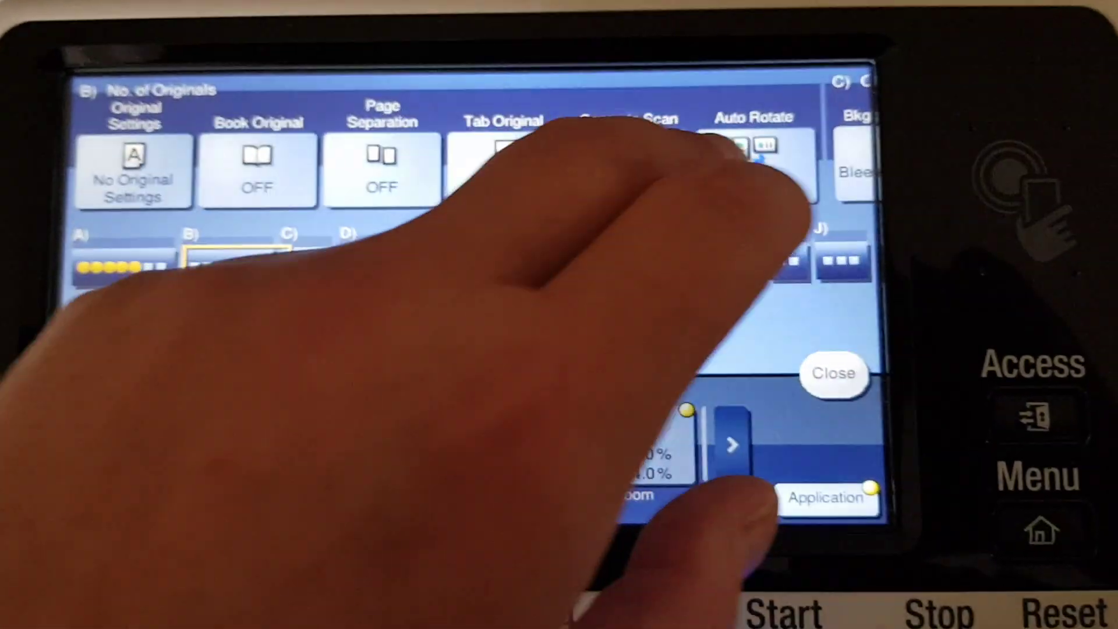
{"action": "left_click_drag", "start_coordinate": [699, 167], "coordinate": [218, 166]}
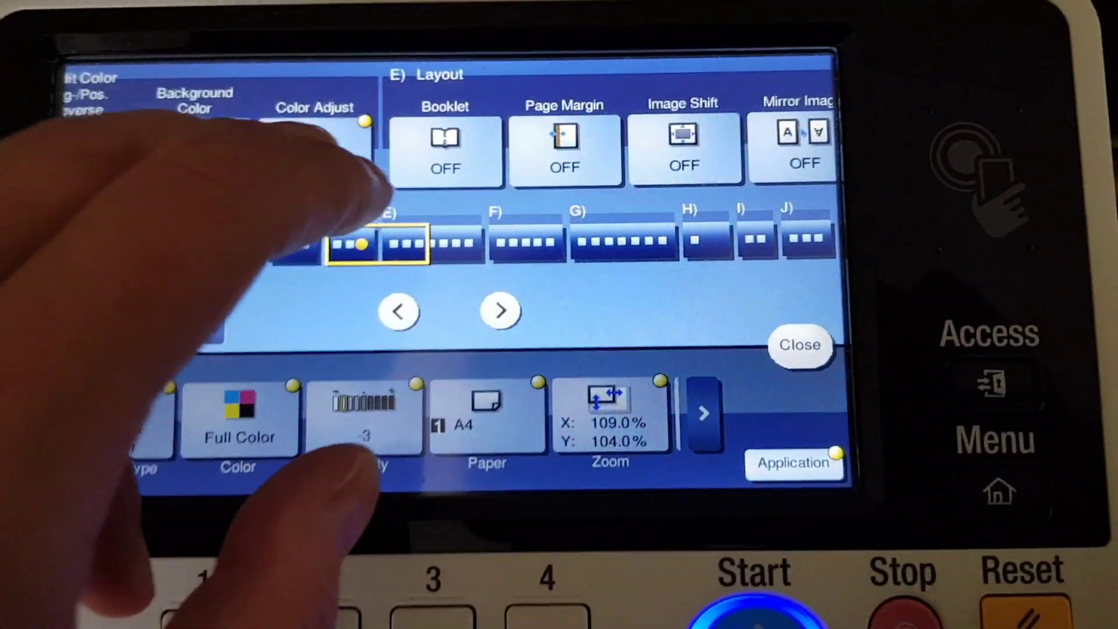
{"action": "left_click", "coordinate": [418, 144]}
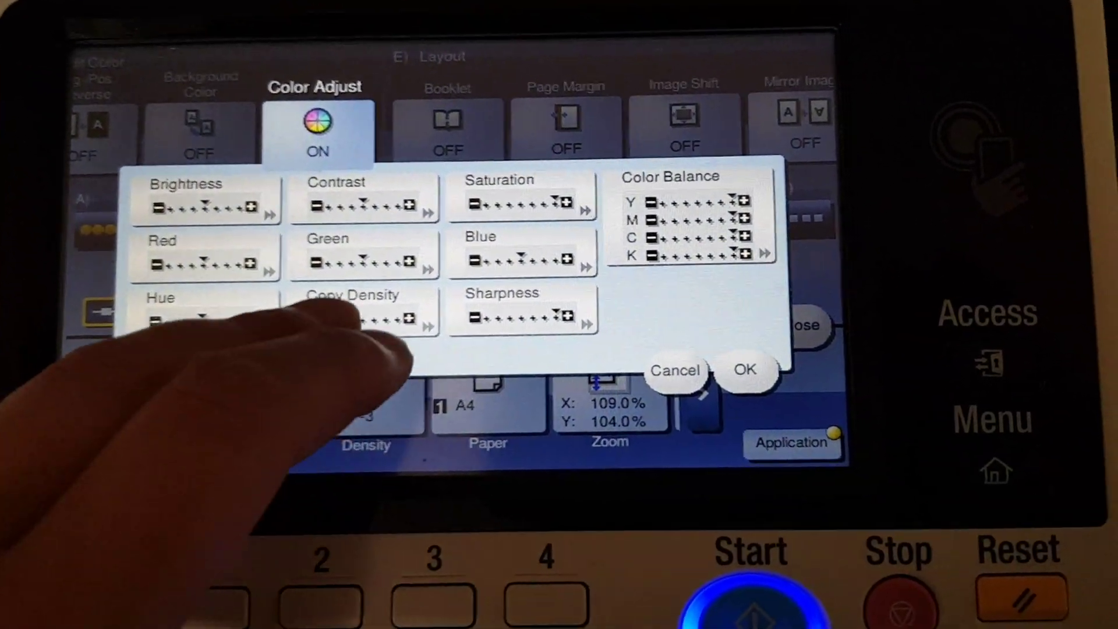
{"action": "left_click", "coordinate": [384, 315]}
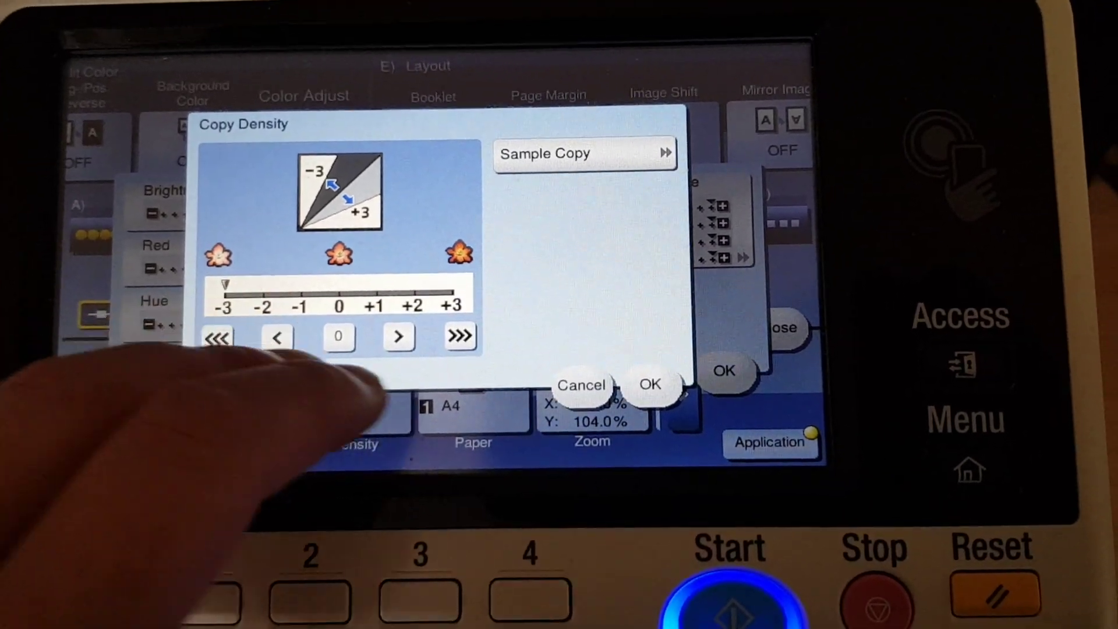
{"action": "left_click", "coordinate": [672, 392]}
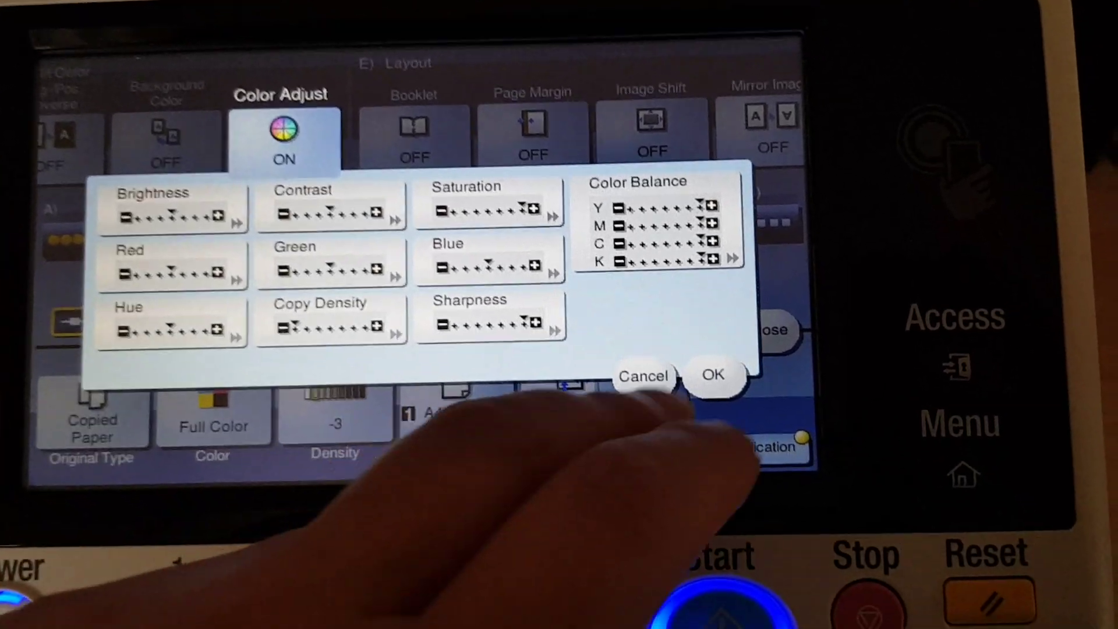
{"action": "left_click", "coordinate": [757, 385]}
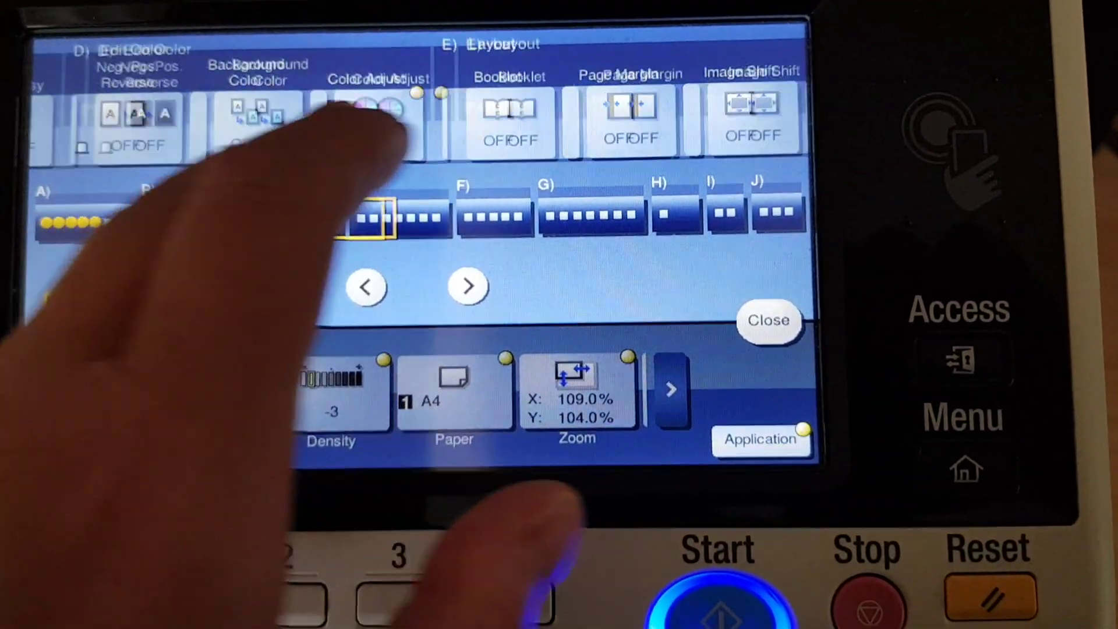
{"action": "left_click_drag", "start_coordinate": [350, 123], "coordinate": [612, 122]}
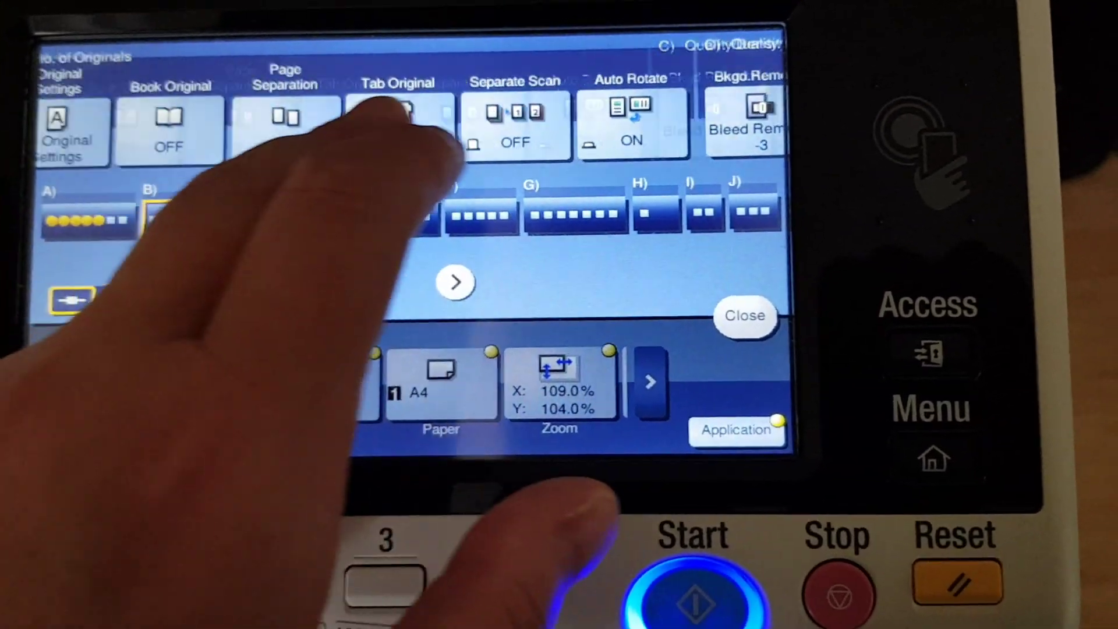
{"action": "left_click_drag", "start_coordinate": [305, 114], "coordinate": [655, 113]}
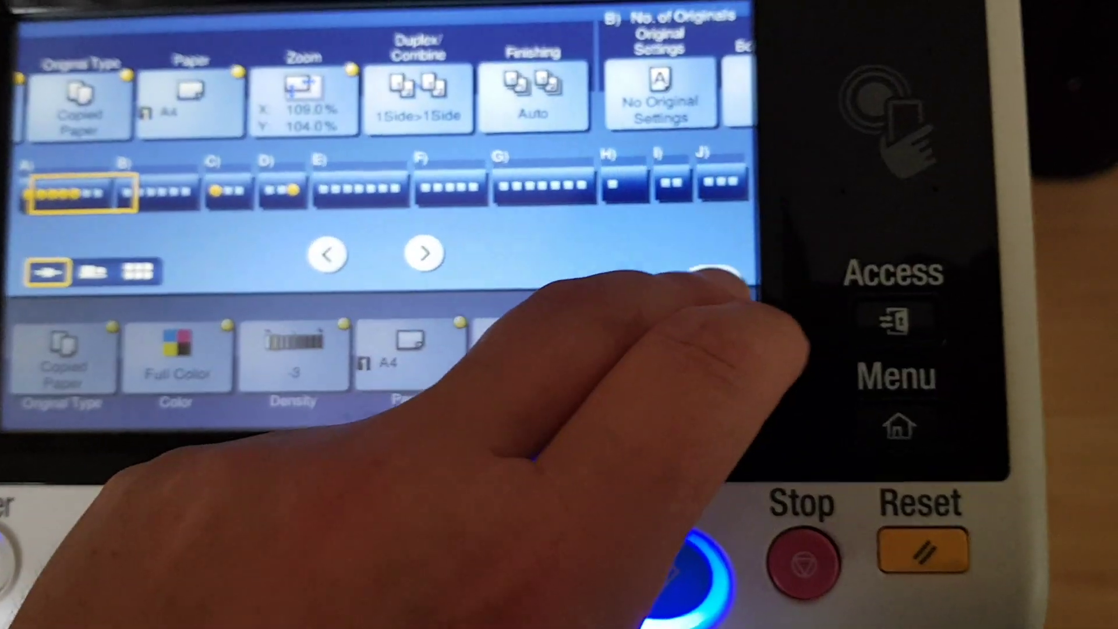
{"action": "left_click", "coordinate": [755, 315]}
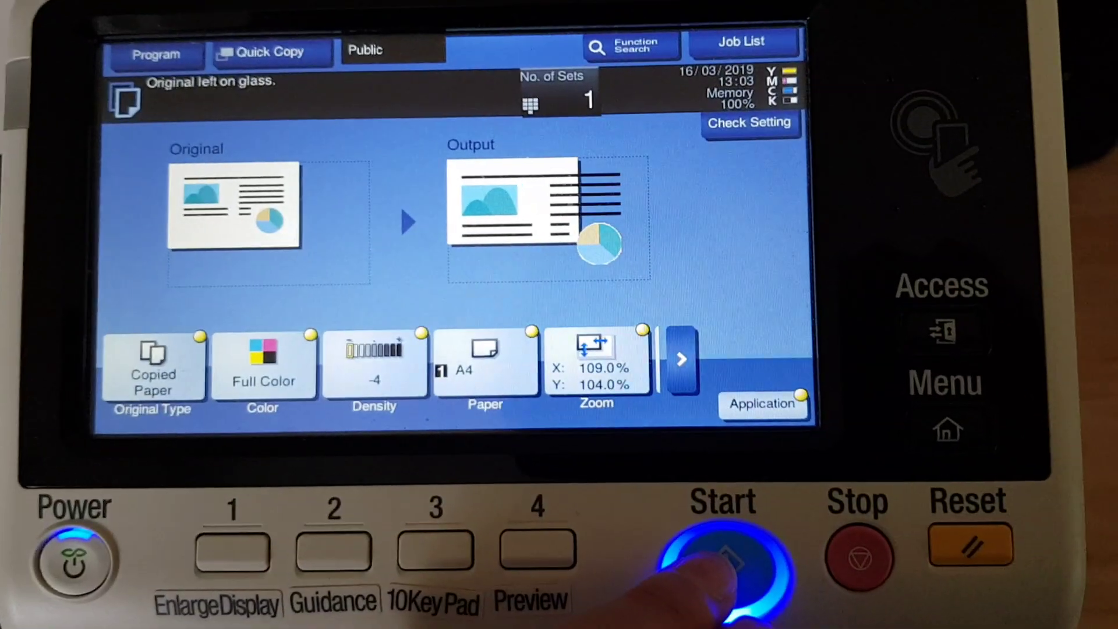
Step: Scan the sticker sheet original and print a single copy at density -4
{"action": "left_click", "coordinate": [725, 475]}
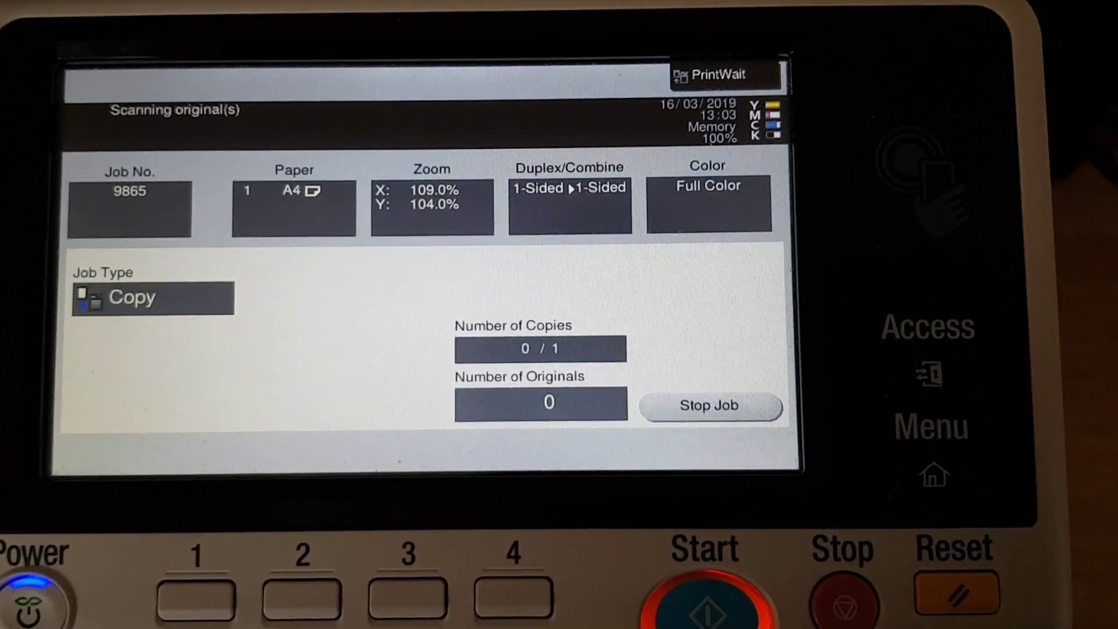
{"action": "left_click", "coordinate": [322, 401]}
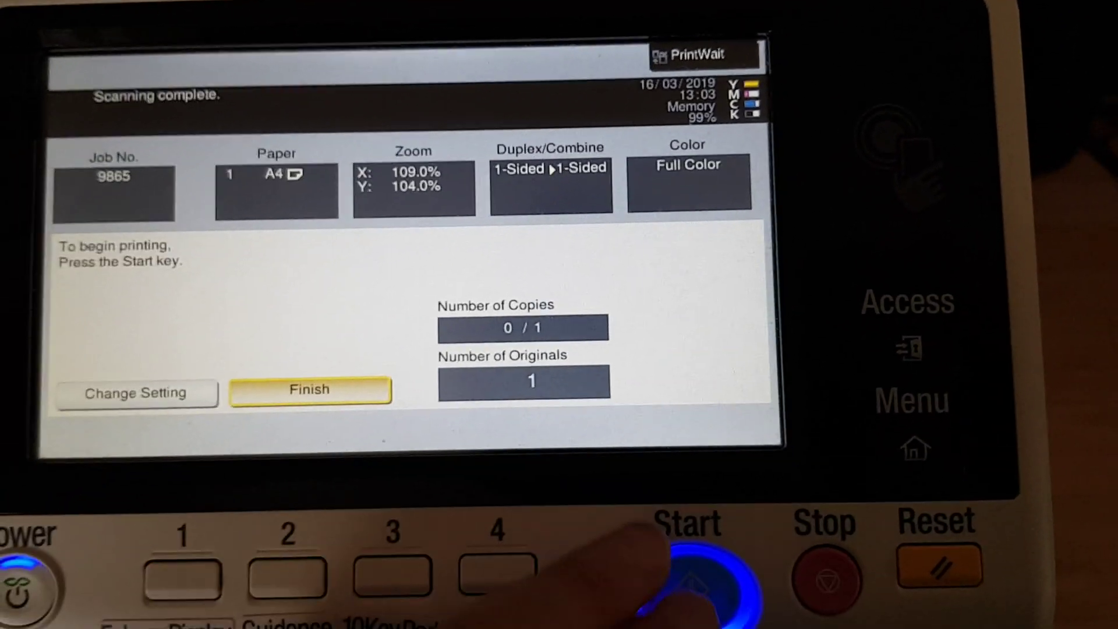
{"action": "key", "text": "Return"}
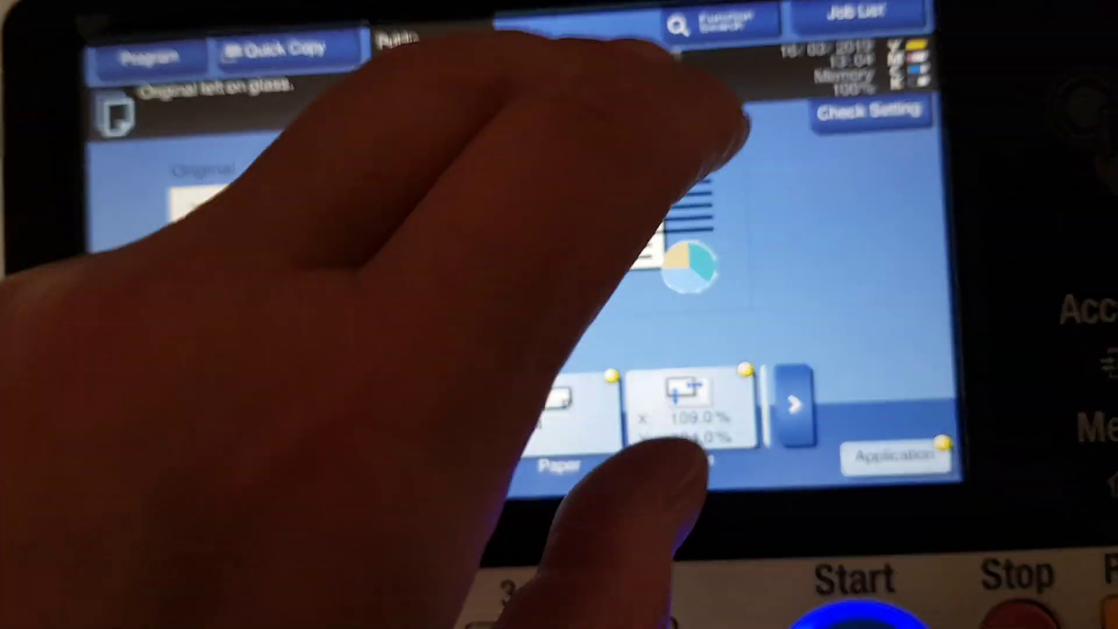
Step: Set the number of copy sets to 2
{"action": "left_click", "coordinate": [672, 394]}
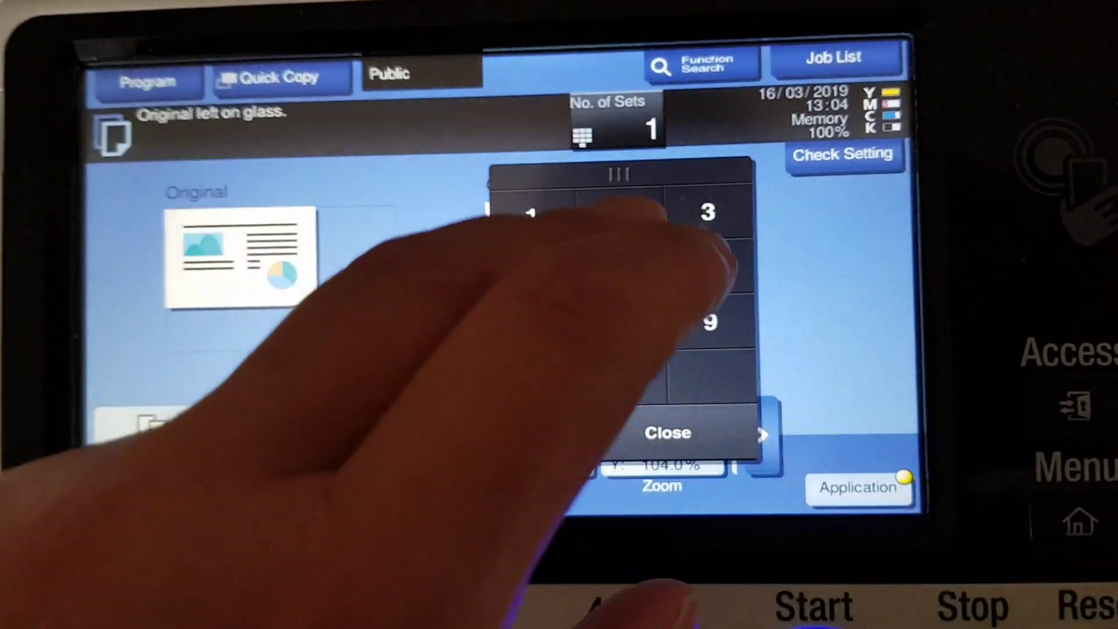
{"action": "left_click", "coordinate": [591, 197]}
{"action": "left_click", "coordinate": [667, 433]}
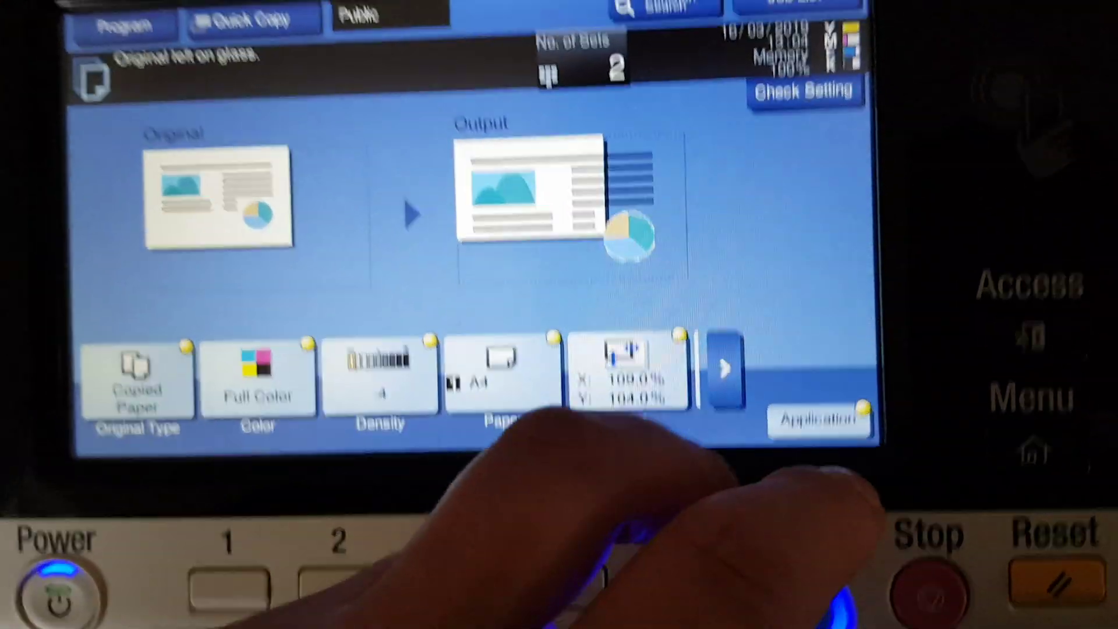
Step: Set the original size to metric A4 in Original Settings
{"action": "left_click", "coordinate": [818, 425]}
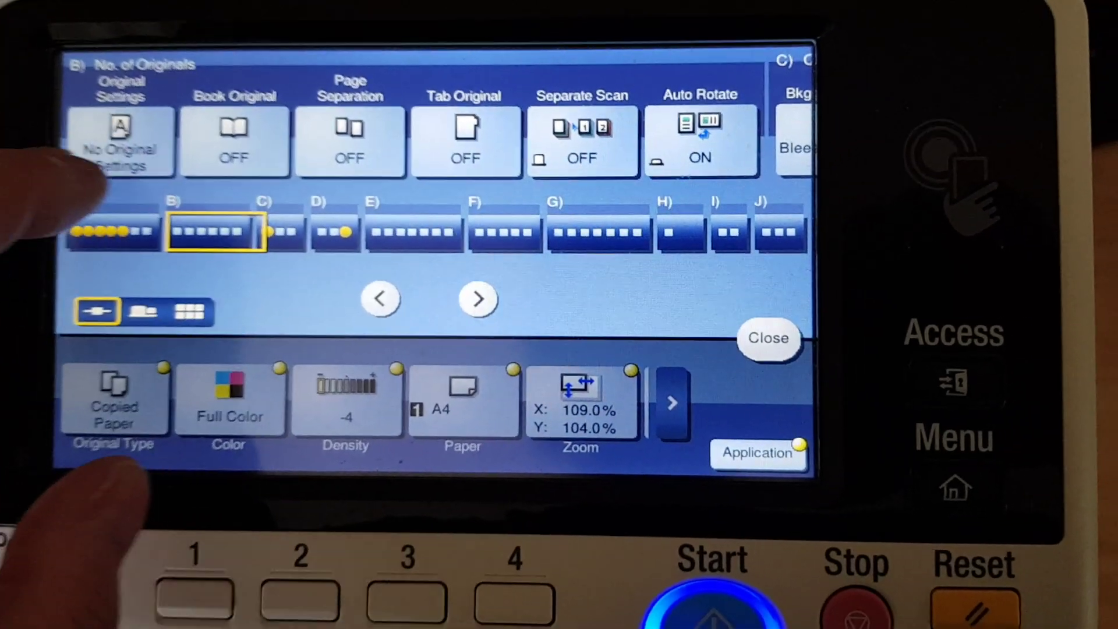
{"action": "left_click", "coordinate": [153, 140]}
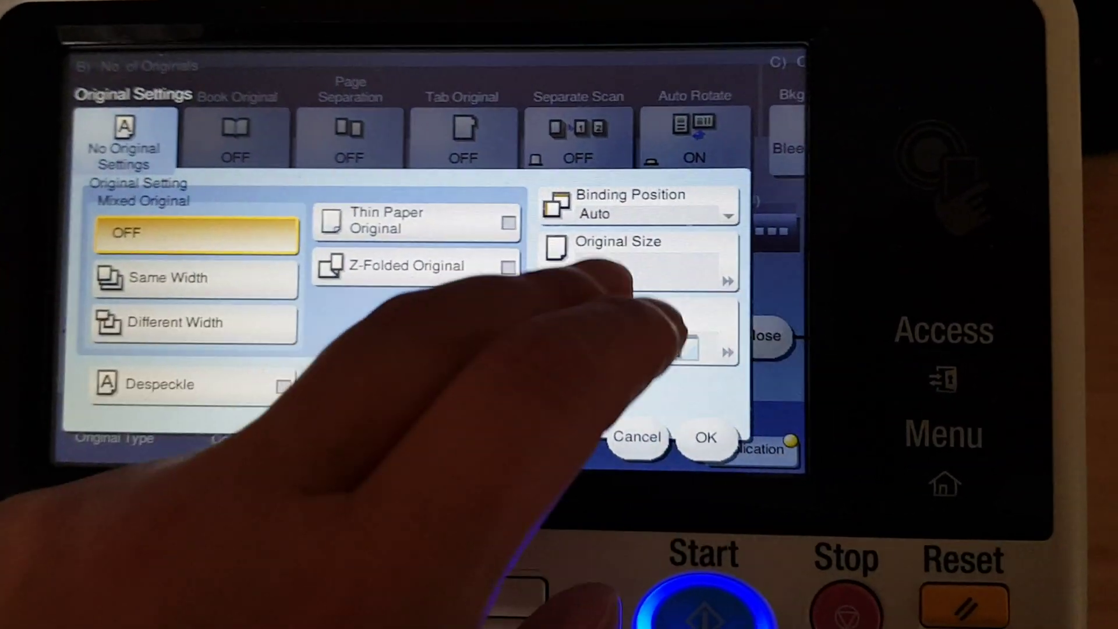
{"action": "left_click", "coordinate": [655, 267]}
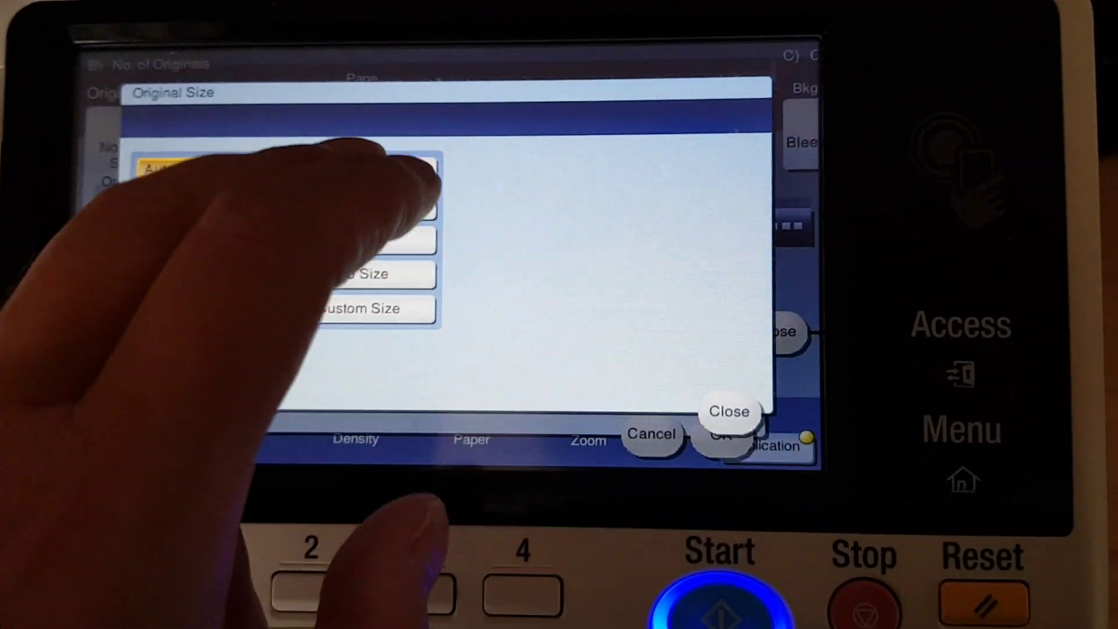
{"action": "left_click", "coordinate": [378, 183]}
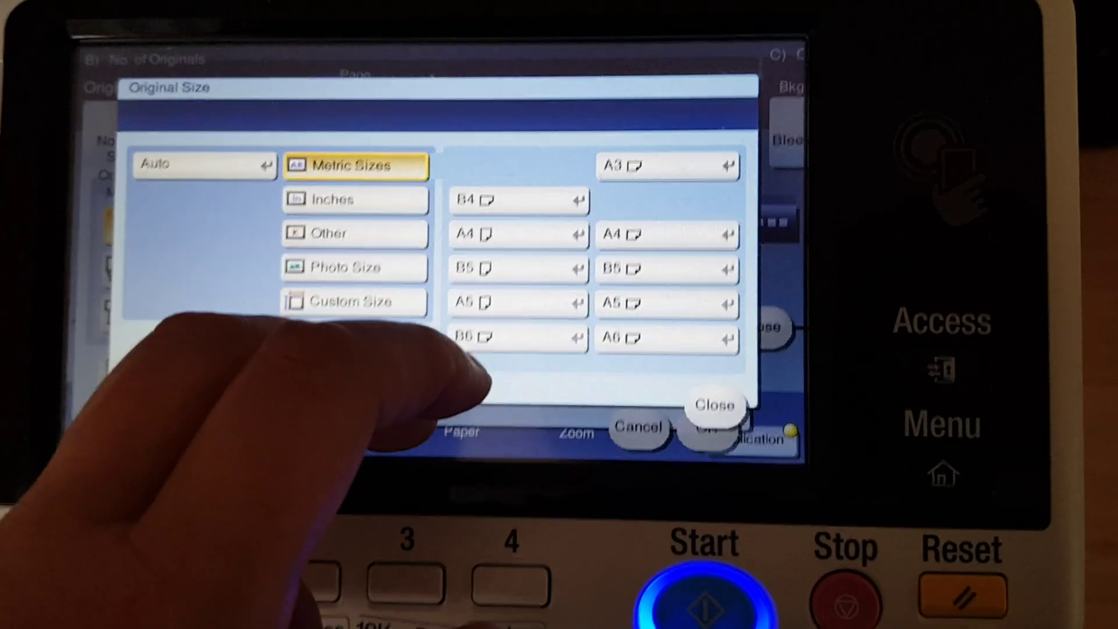
{"action": "left_click", "coordinate": [524, 218]}
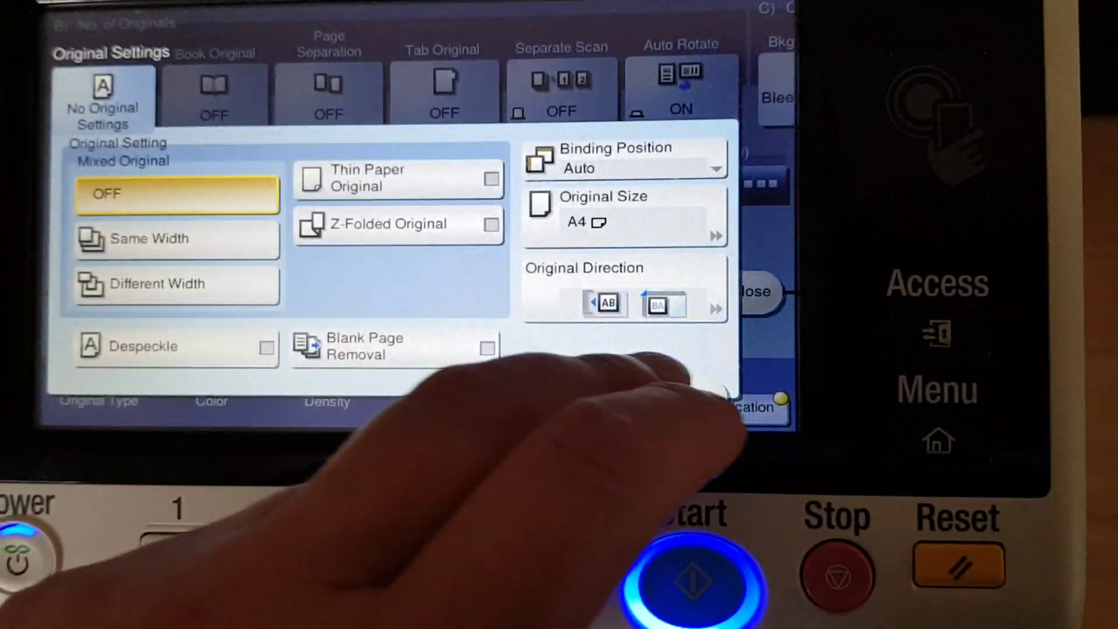
{"action": "left_click", "coordinate": [690, 434]}
{"action": "left_click", "coordinate": [751, 329]}
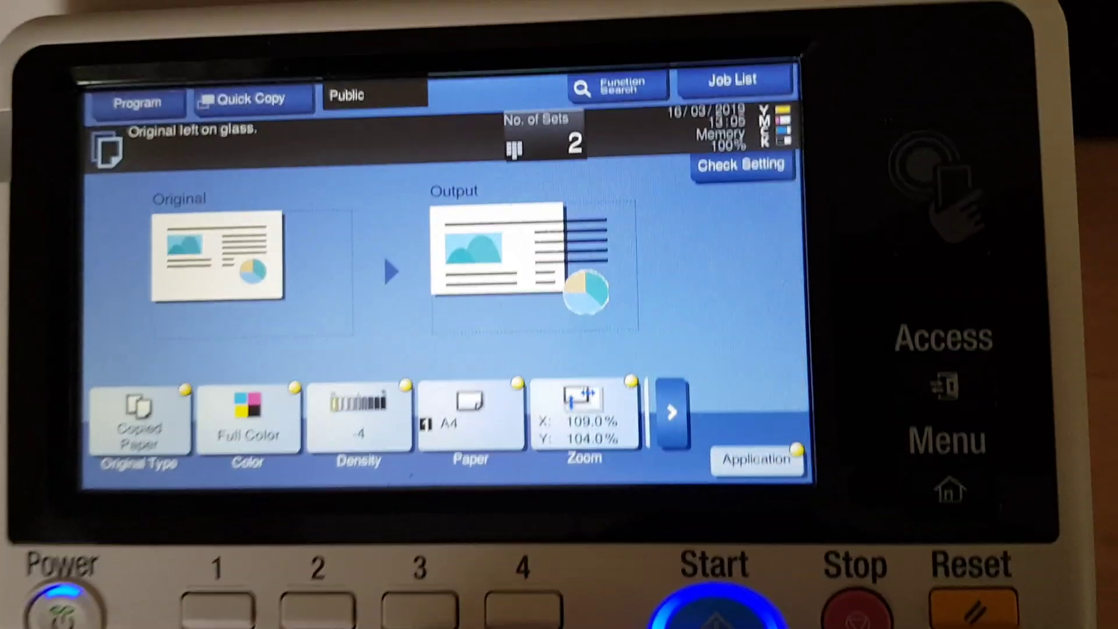
Step: Scan the A4 original and print the job as two copies
{"action": "left_click", "coordinate": [716, 607]}
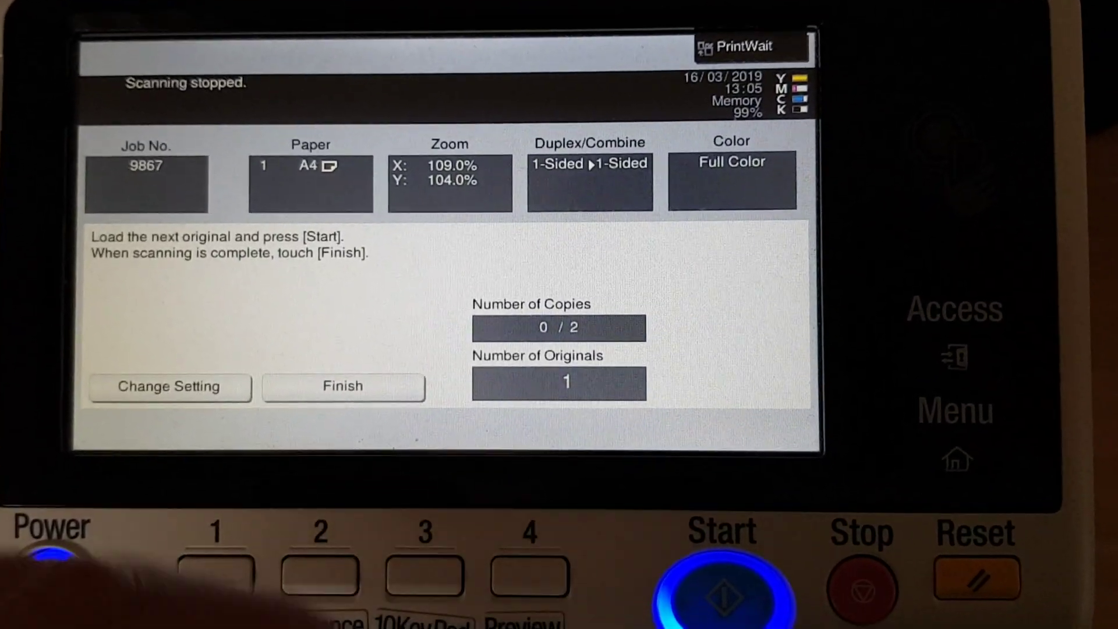
{"action": "left_click", "coordinate": [341, 388]}
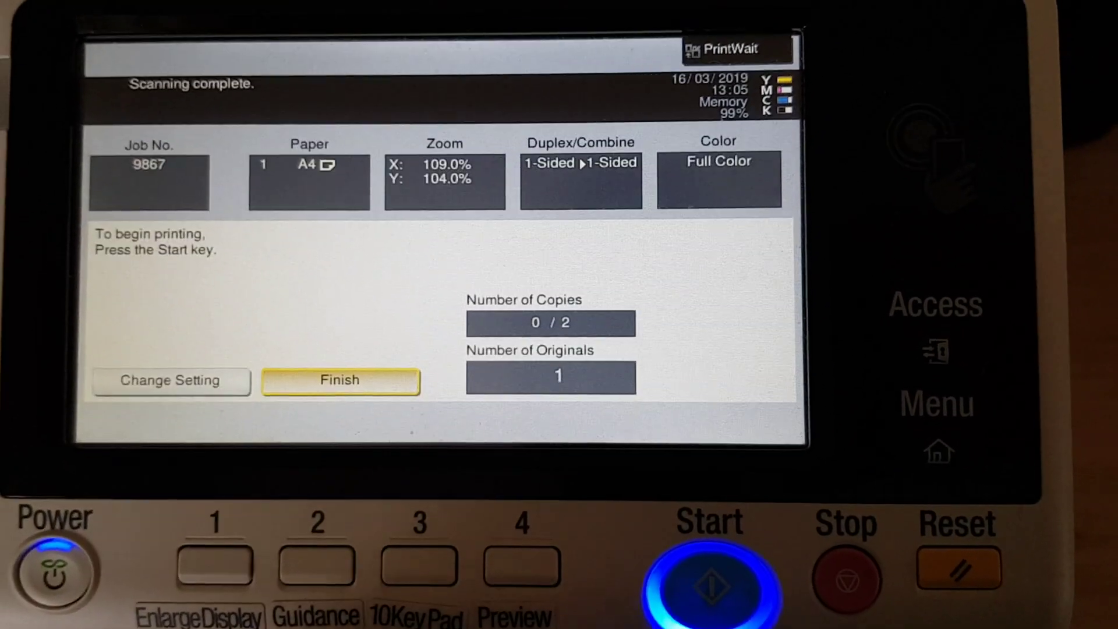
{"action": "left_click", "coordinate": [699, 593]}
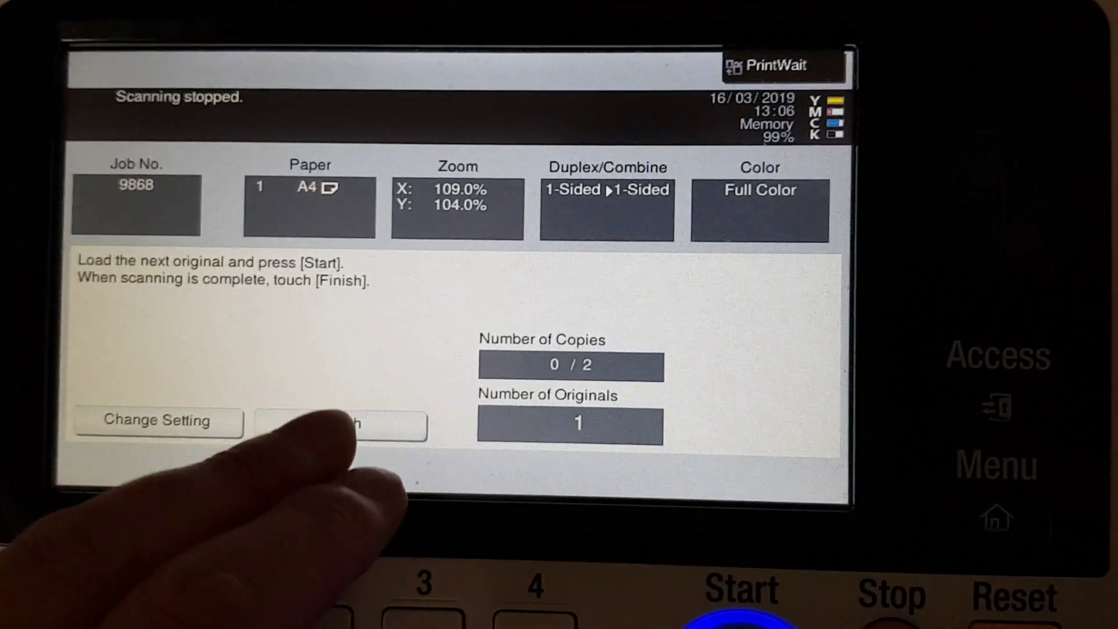
Step: Finish scanning the single original for the new two-copy job
{"action": "left_click", "coordinate": [347, 424]}
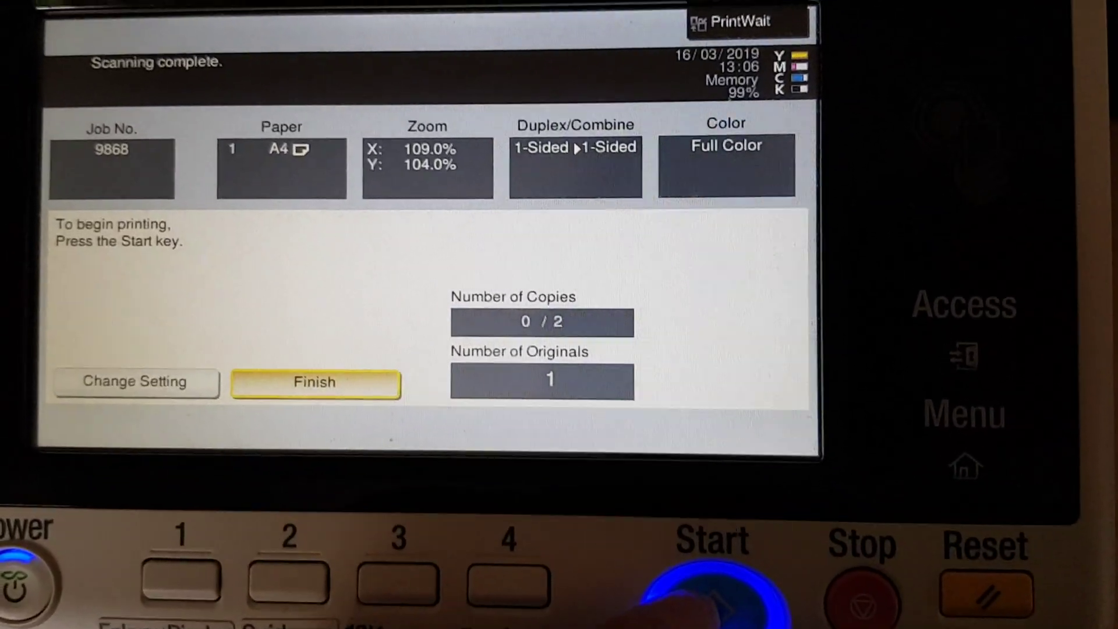